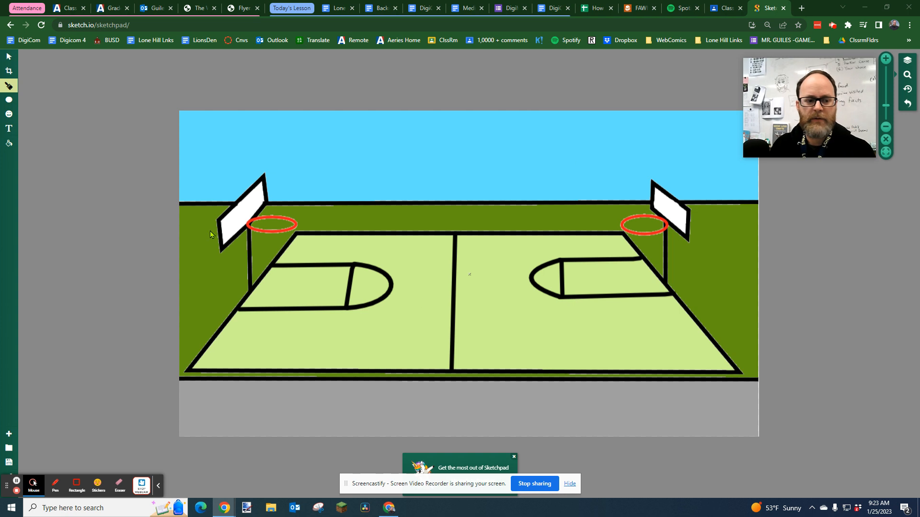
- Create a new 1280 by 720 px canvas with a transparent background
click(9, 435)
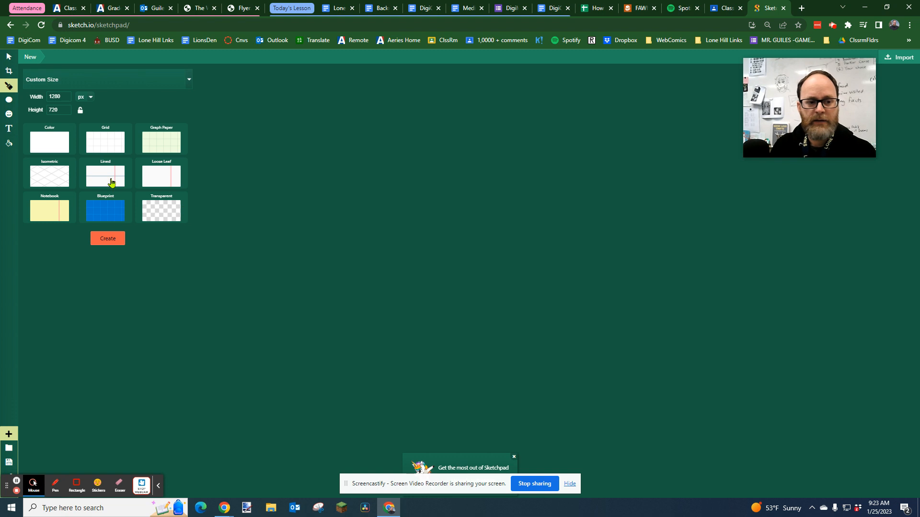
click(163, 213)
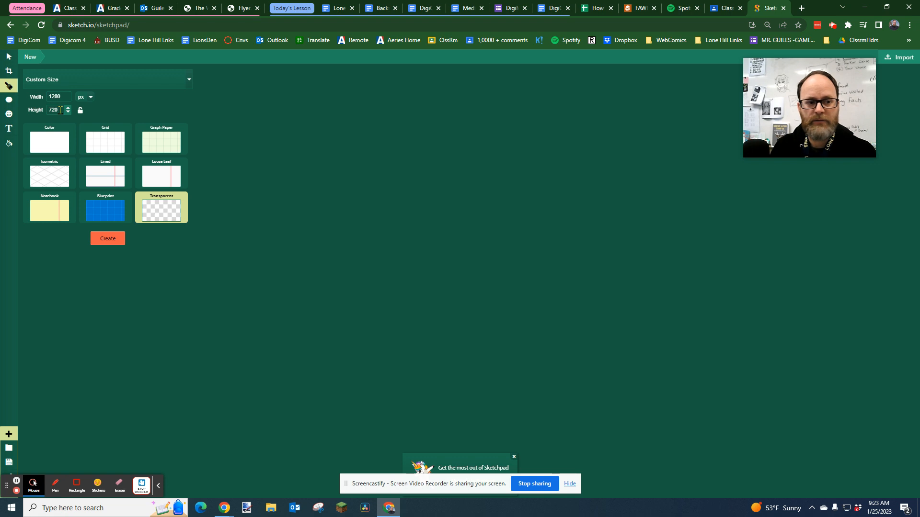
click(111, 241)
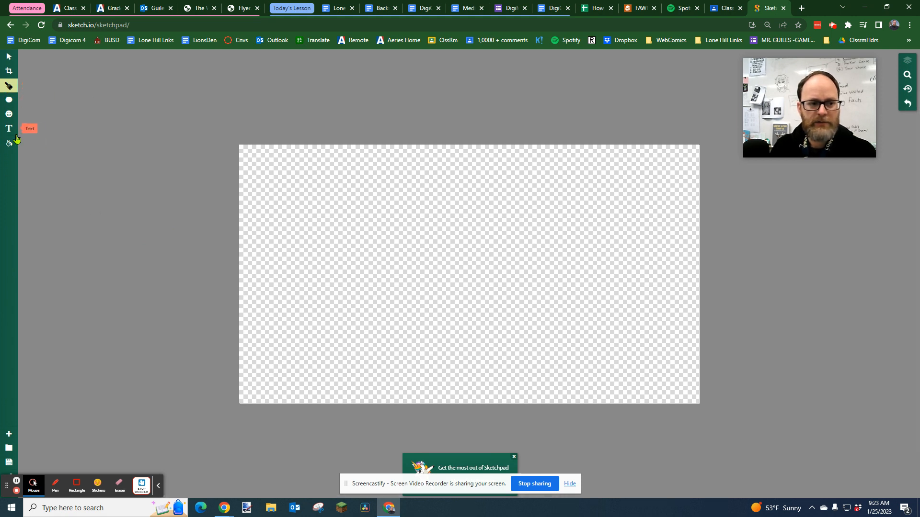
- Set up the Line brush with a black outline and no fill
click(12, 88)
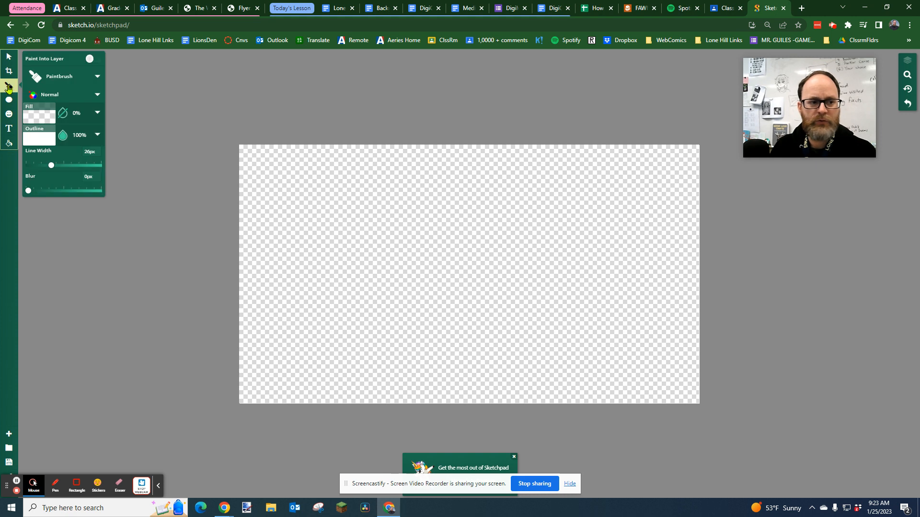
click(98, 77)
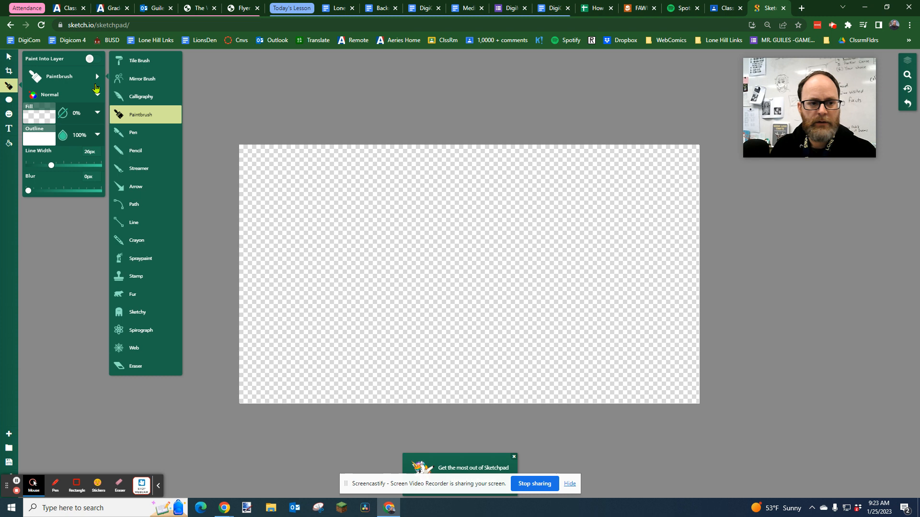
click(134, 223)
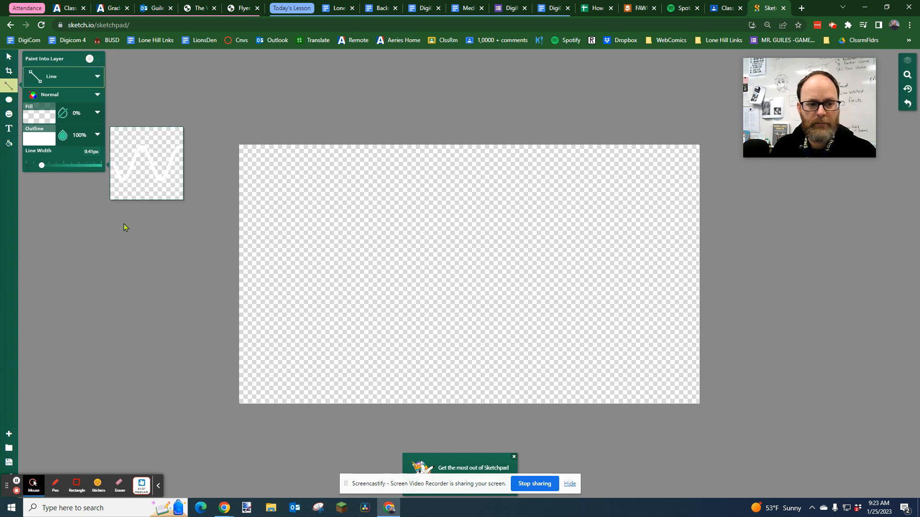
click(37, 145)
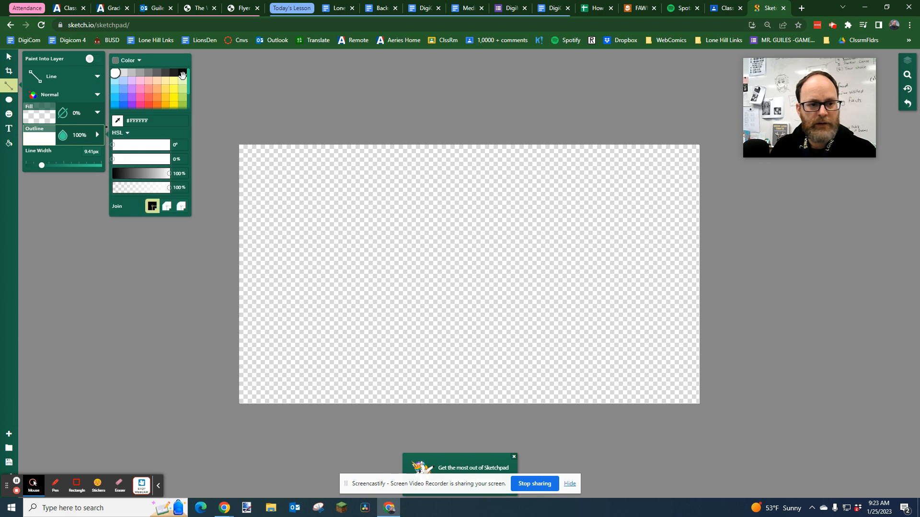
click(182, 73)
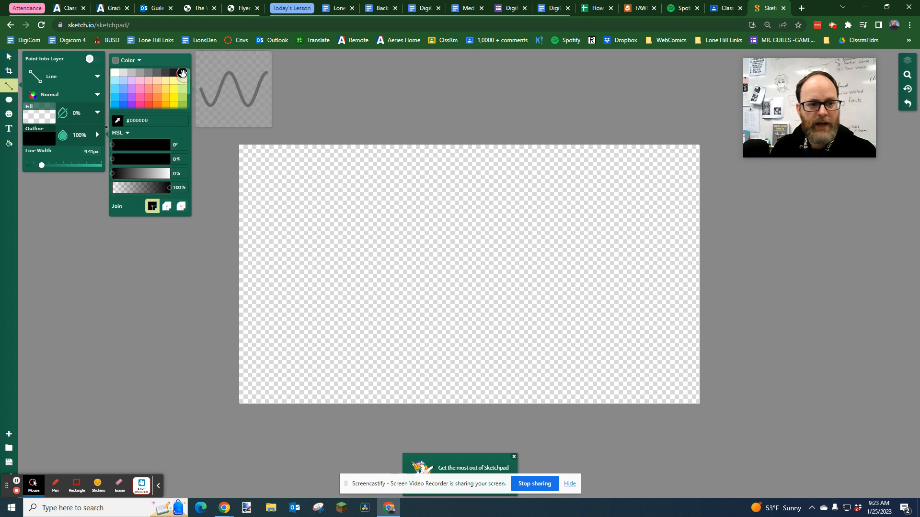
click(63, 114)
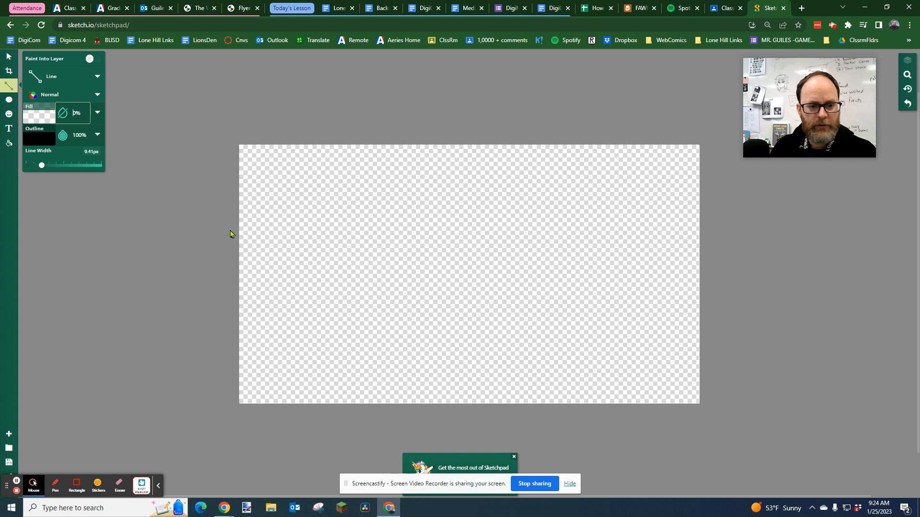
- Draw a horizontal horizon line across the canvas's full width, about a quarter of the way down
drag(224, 216, 709, 217)
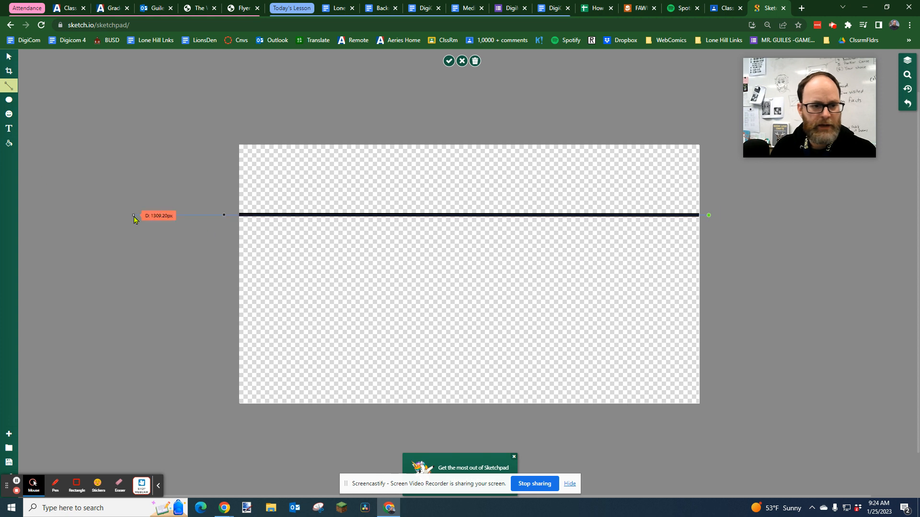
click(9, 86)
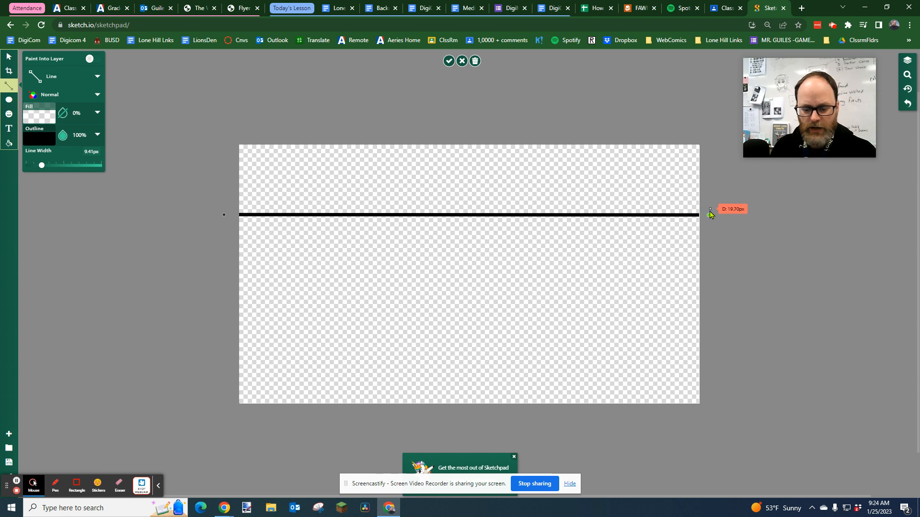
key(Return)
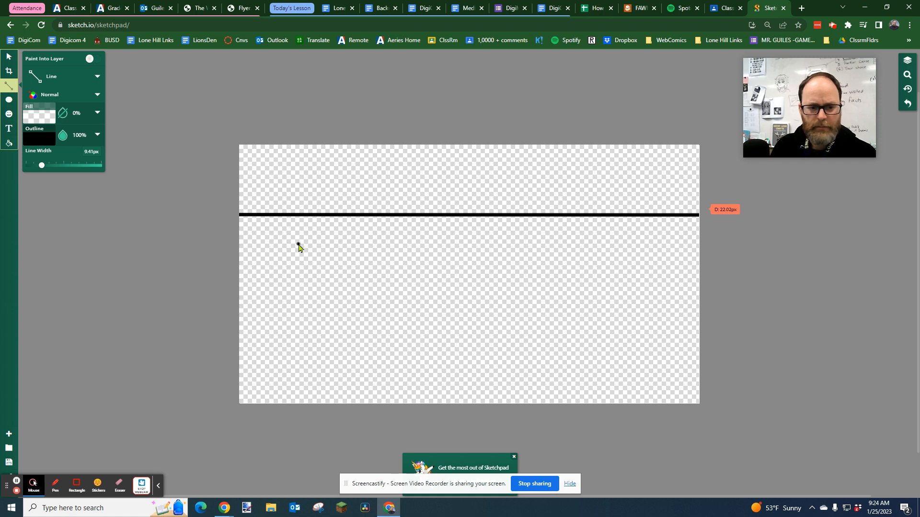
- Draw a closed trapezoid below the horizon as the court outline, with its longer side nearest the canvas's lower edge
drag(297, 243, 247, 369)
drag(246, 370, 298, 244)
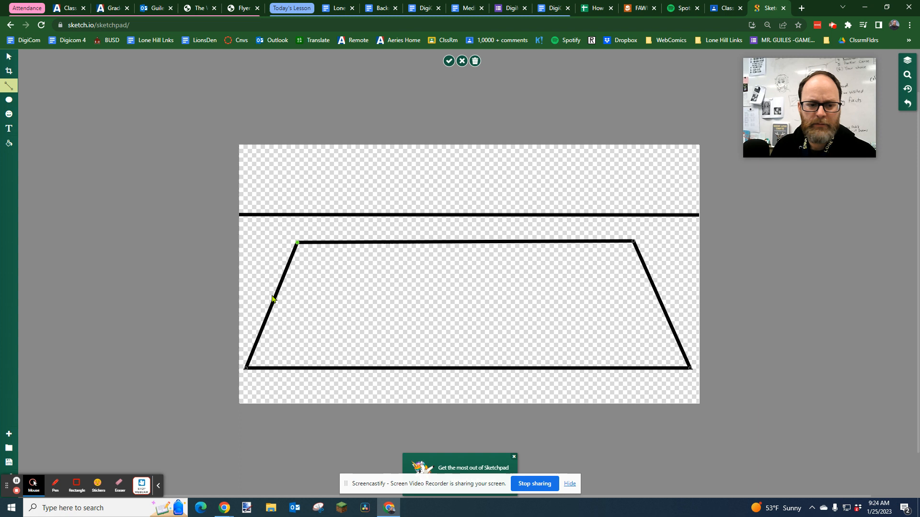
click(376, 283)
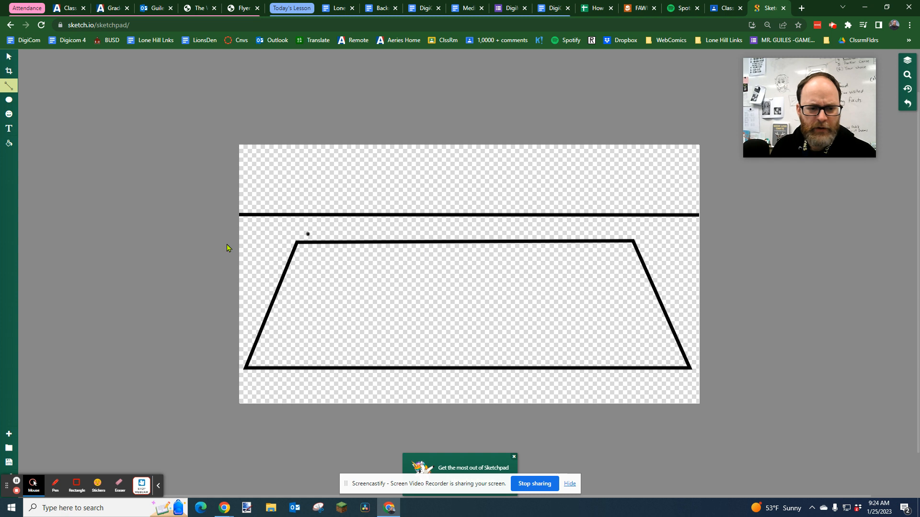
- Fill the sky above the horizon with light blue #63E1FF, using Pixel Fill with a higher tolerance
click(8, 143)
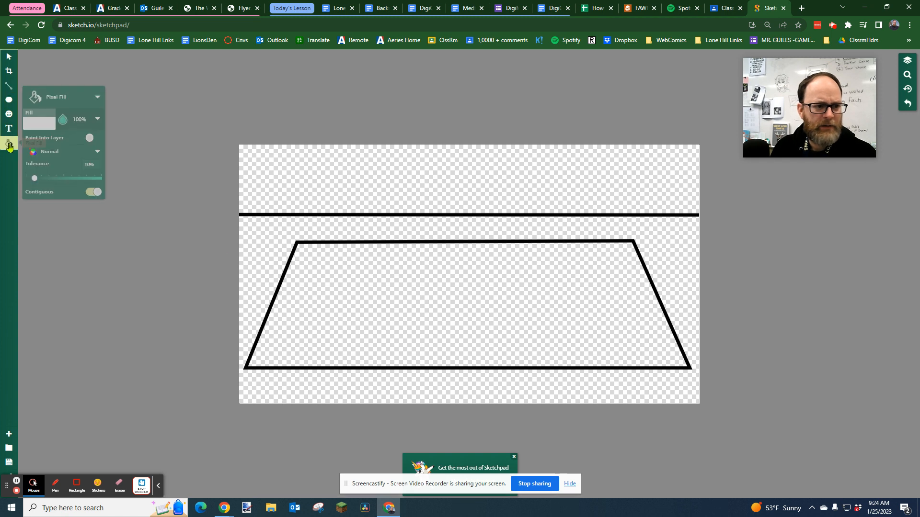
click(39, 126)
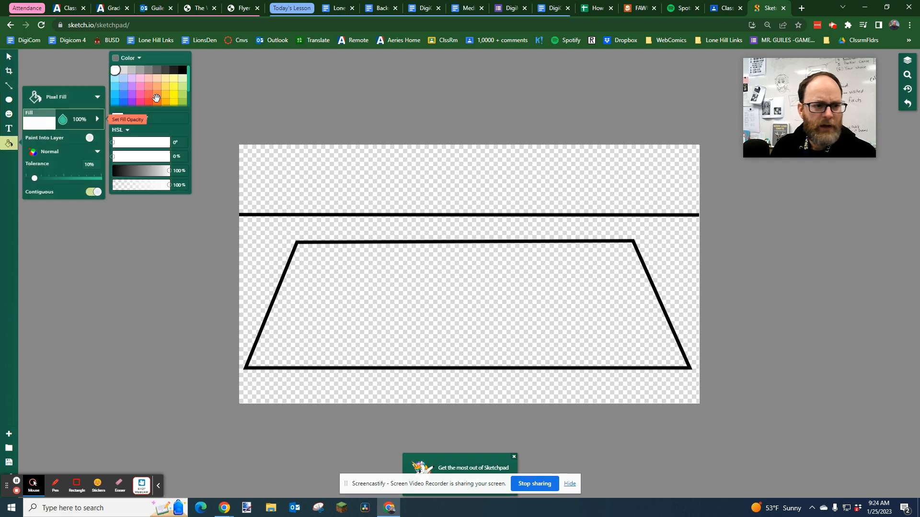
click(115, 86)
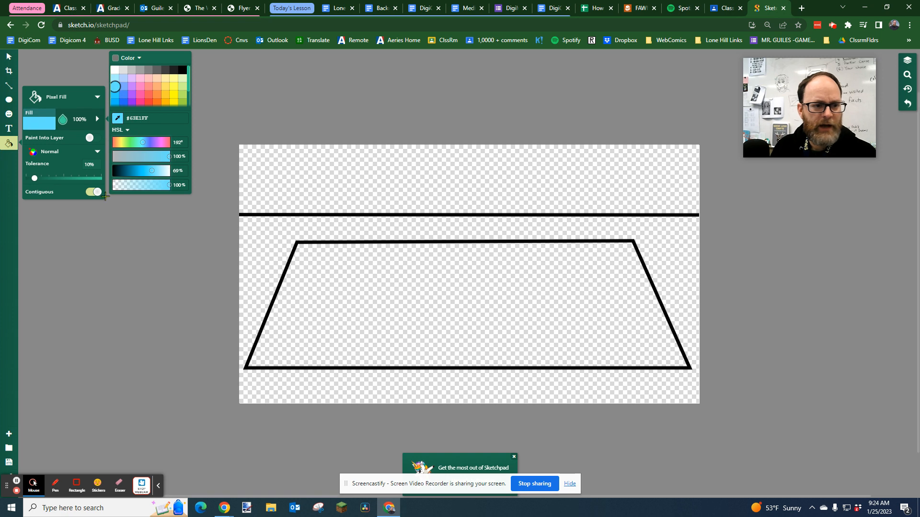
drag(33, 178, 61, 178)
click(367, 170)
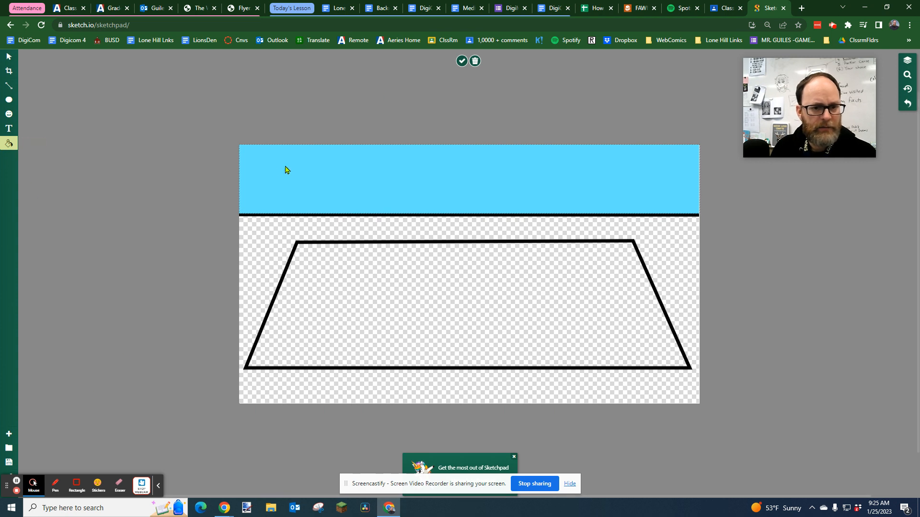
click(379, 106)
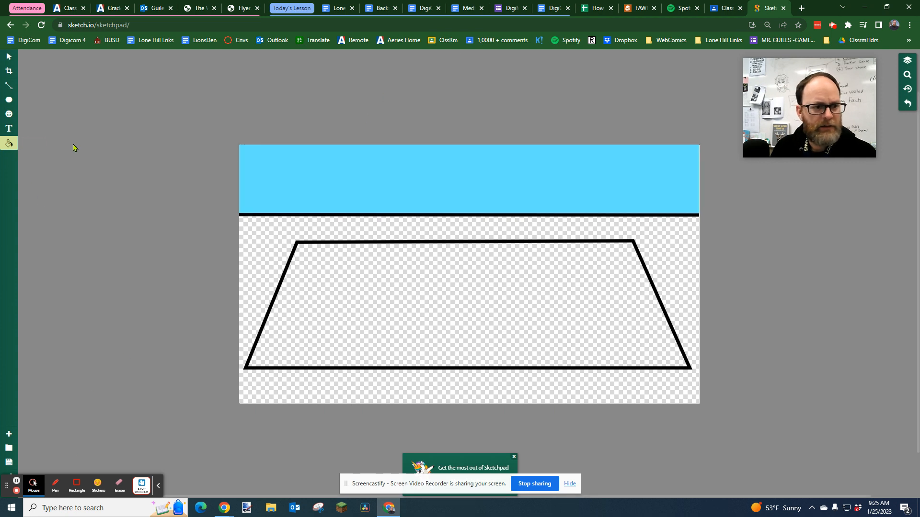
- Fill the ground around the court outline with dark green #4C7602
click(9, 143)
click(43, 129)
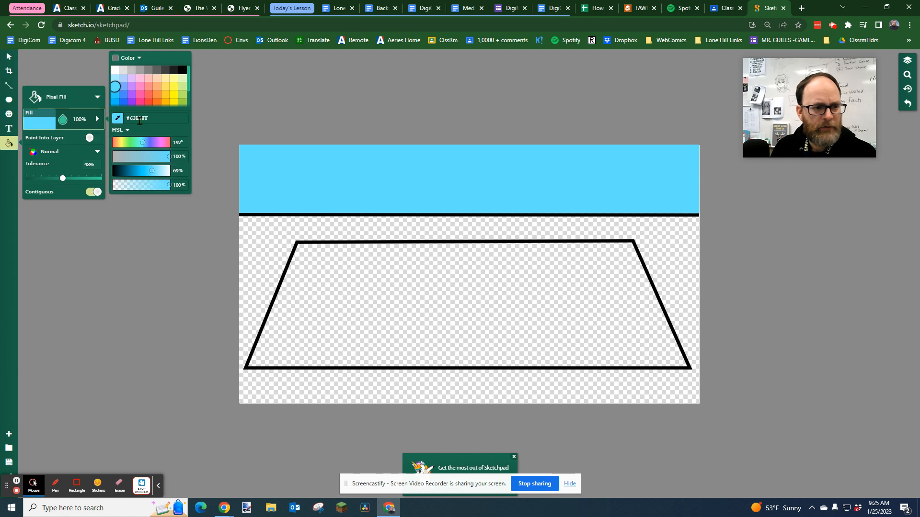
scroll(180, 98, down, 2)
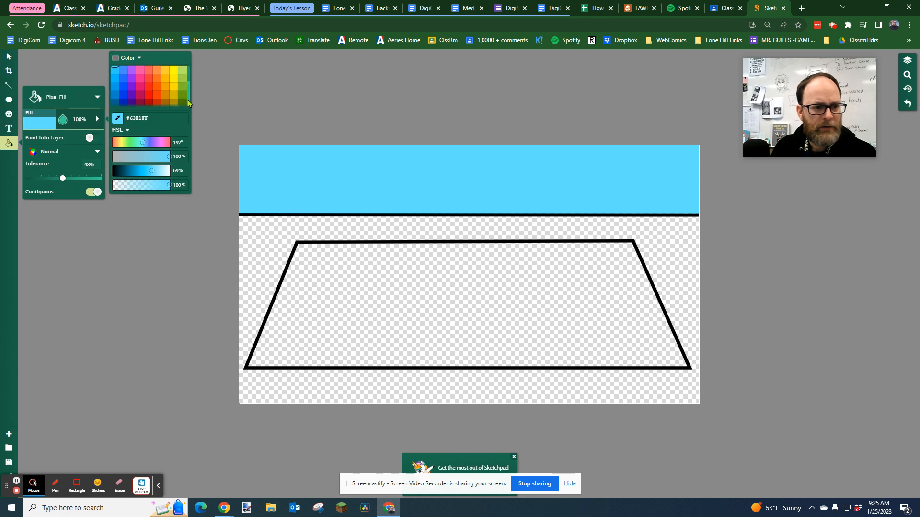
click(181, 103)
click(262, 236)
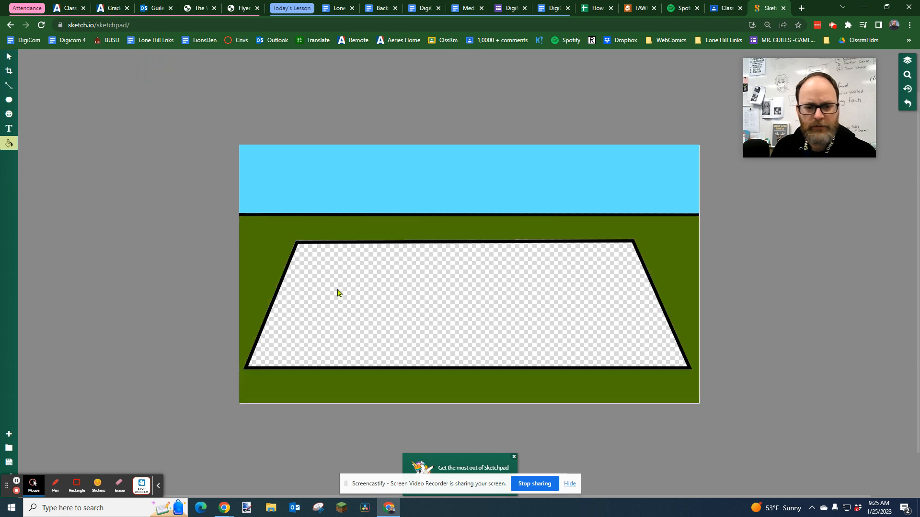
- Fill the inside of the court with light green
click(9, 143)
click(43, 126)
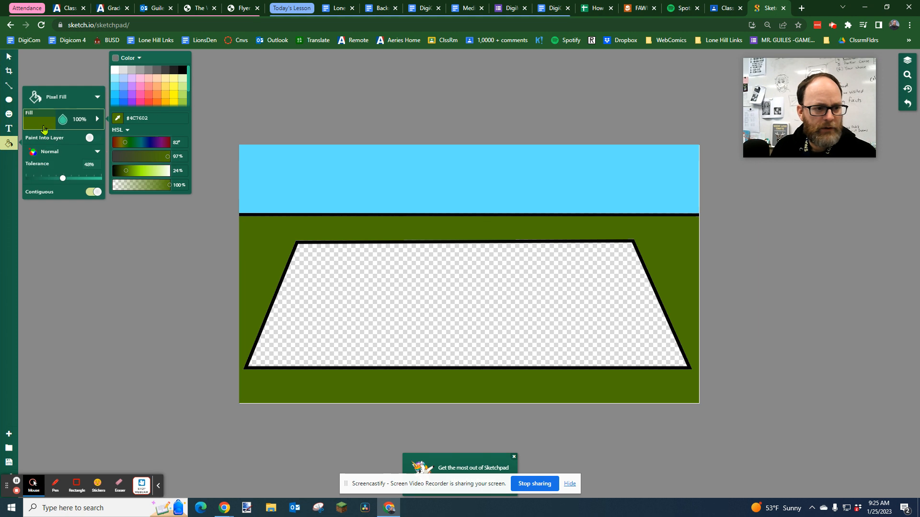
click(183, 97)
click(409, 277)
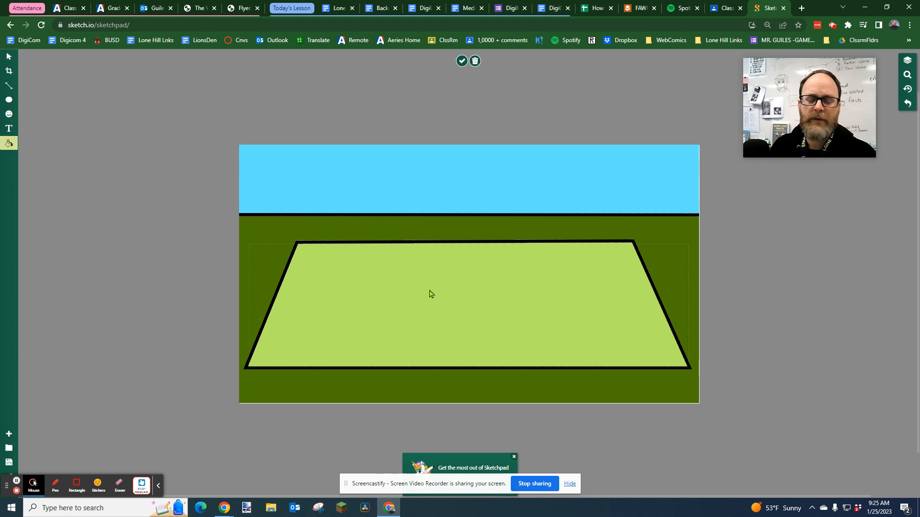
click(576, 311)
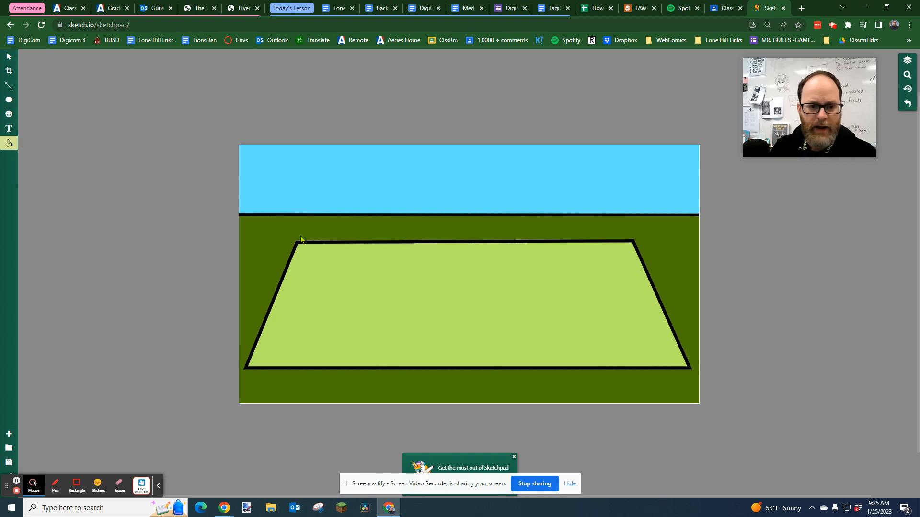
- Draw a short vertical black hoop post rising from the middle of each slanted side of the court
click(9, 85)
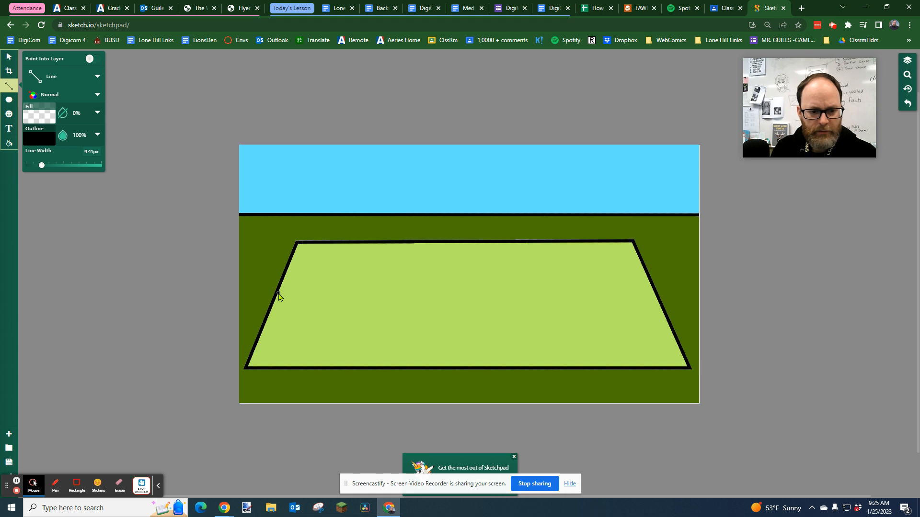
mouse_move(277, 294)
mouse_down()
mouse_move(277, 236)
mouse_move(246, 254)
mouse_move(260, 311)
mouse_move(277, 243)
mouse_move(291, 242)
mouse_up()
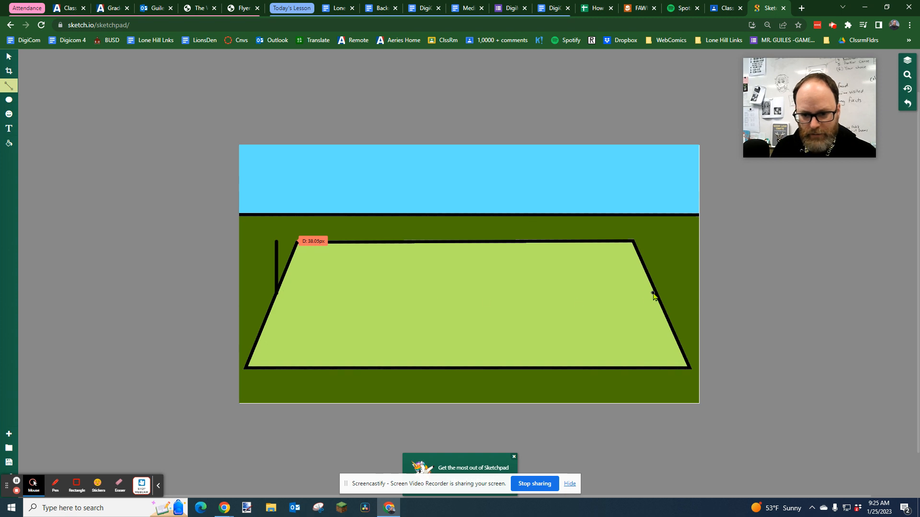
drag(655, 291, 653, 240)
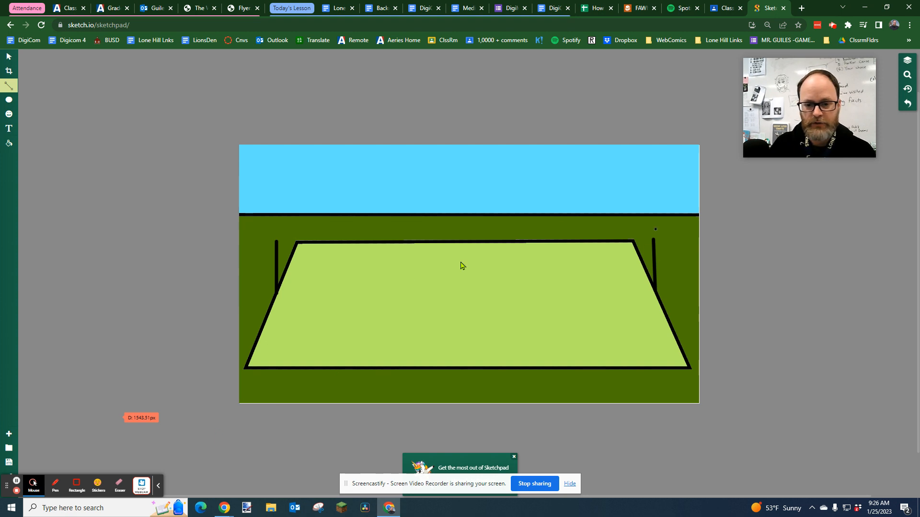
- Draw a closed, slanted four-sided backboard outline at the top of the left hoop post
drag(258, 274, 287, 200)
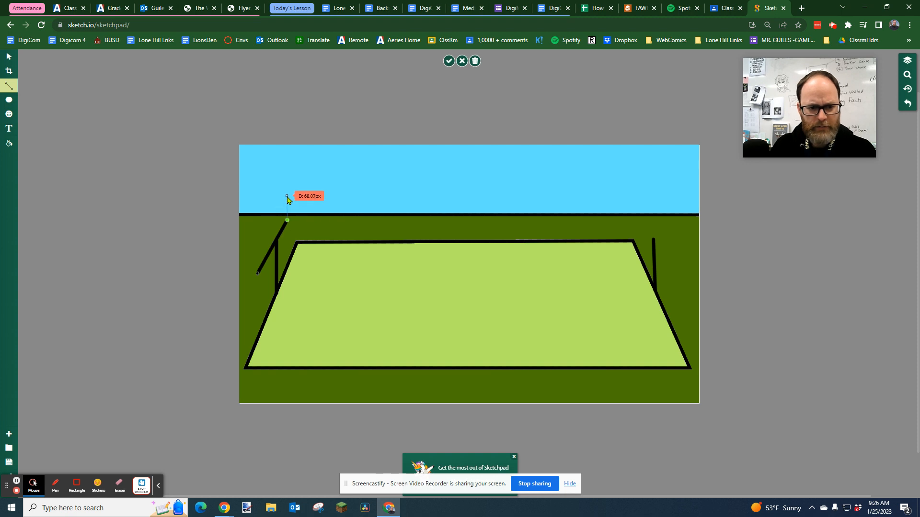
click(287, 195)
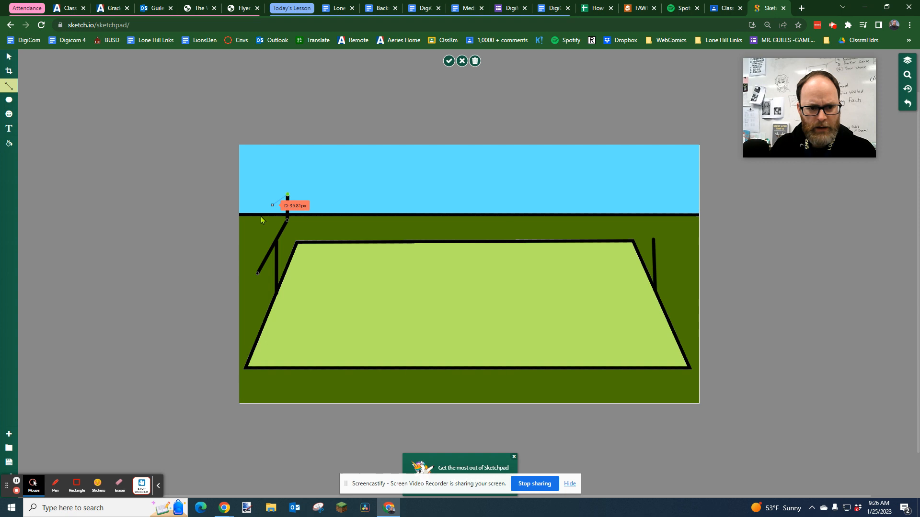
click(256, 247)
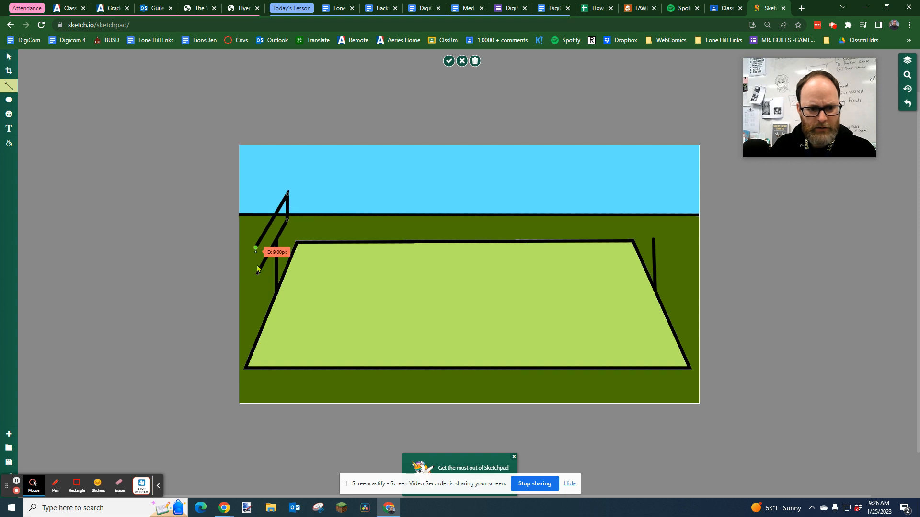
click(258, 274)
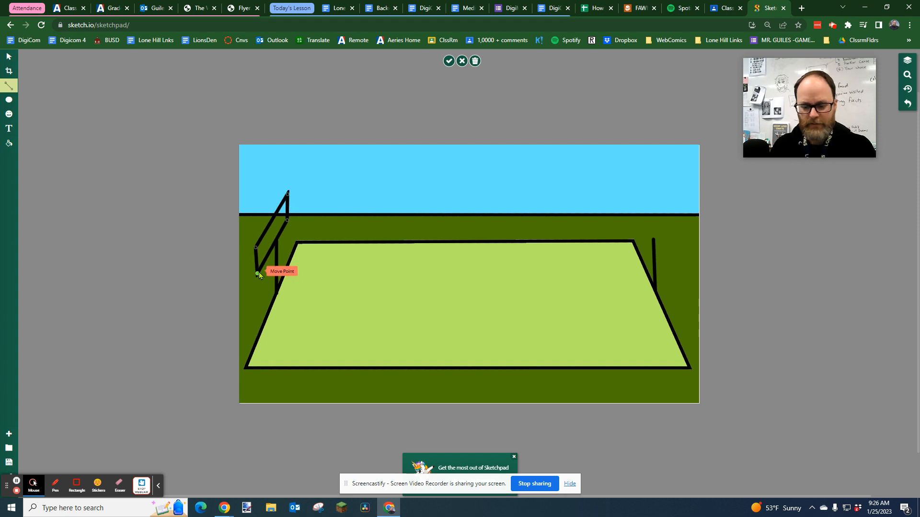
key(Return)
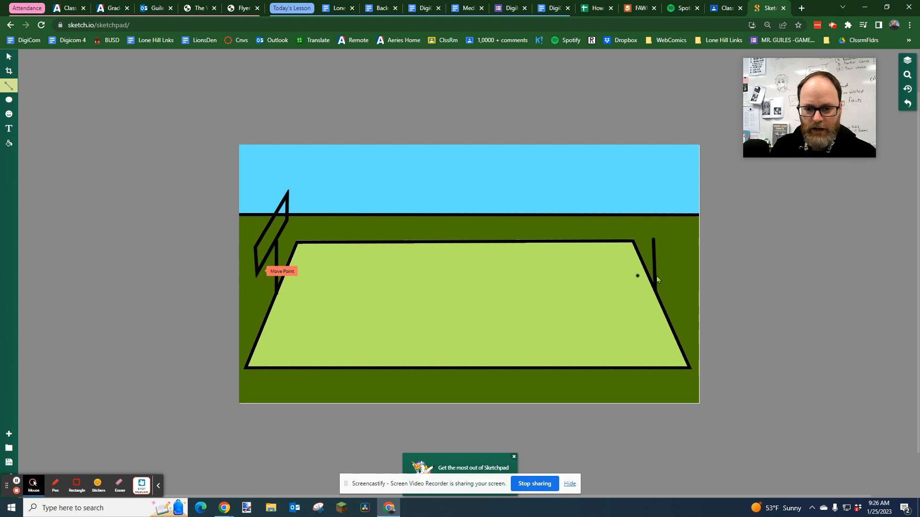
- Draw a closed, slanted four-sided black backboard outline at the top of the right hoop post
click(649, 223)
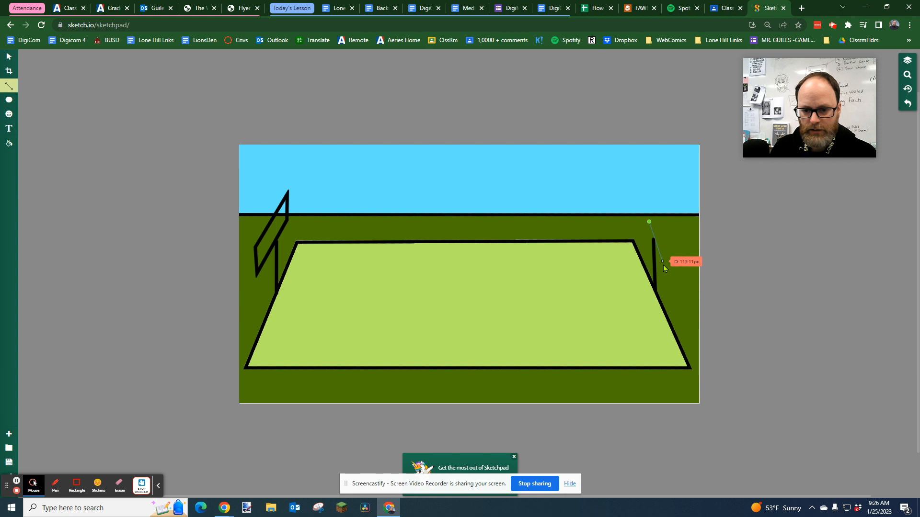
click(673, 273)
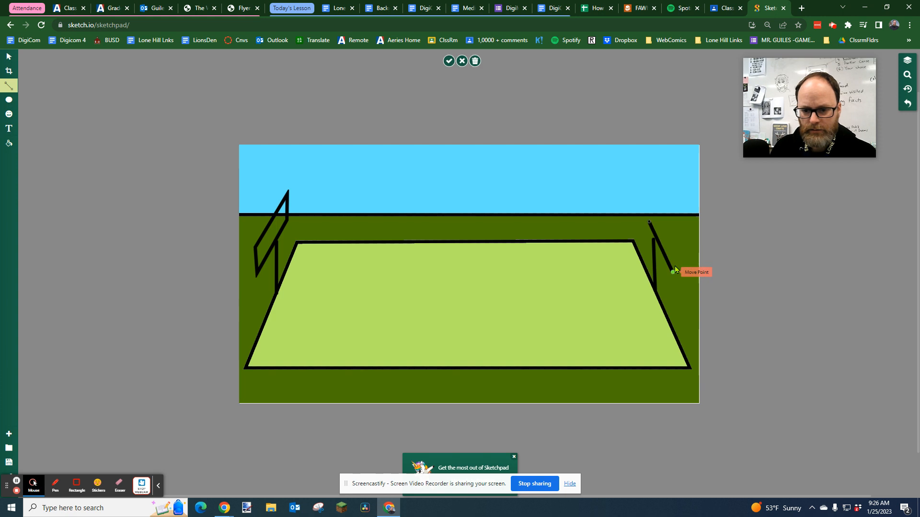
click(676, 234)
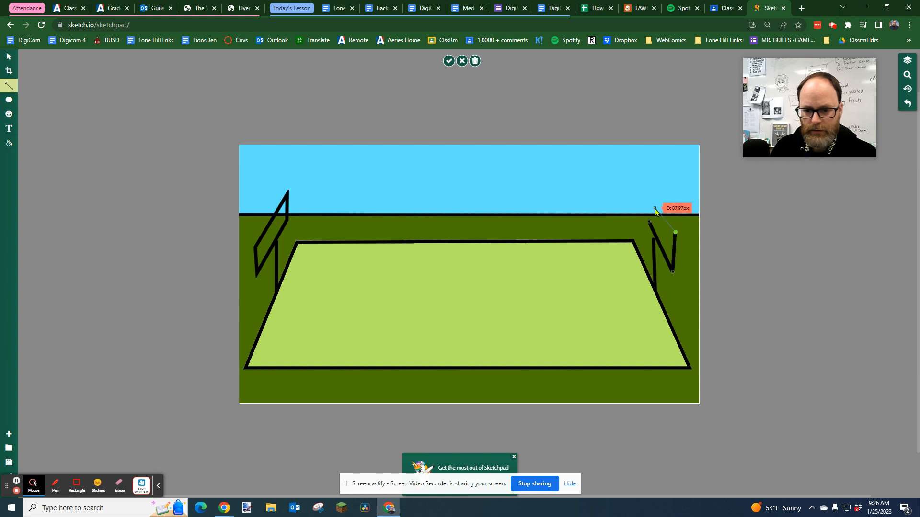
click(650, 201)
click(648, 222)
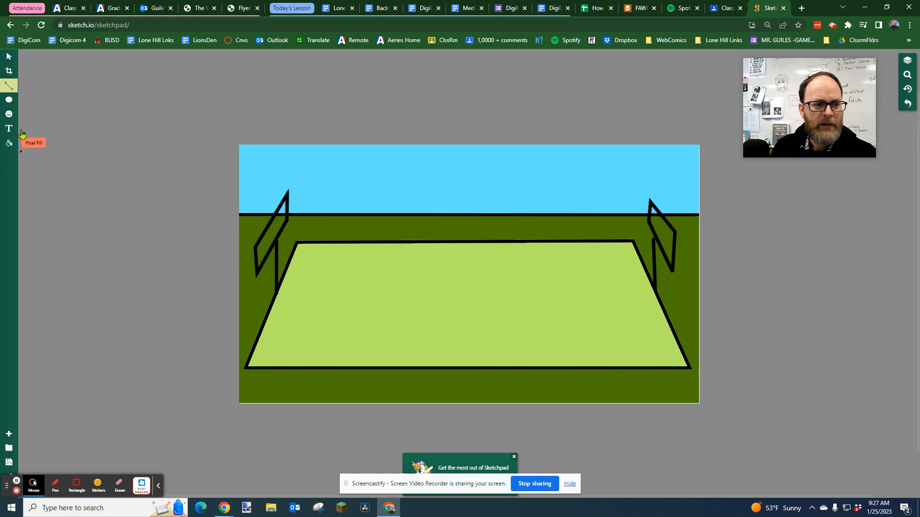
- Draw a small, flat, unfilled red ellipse as the hoop rim in front of the left backboard
click(9, 101)
click(72, 80)
click(140, 135)
click(45, 81)
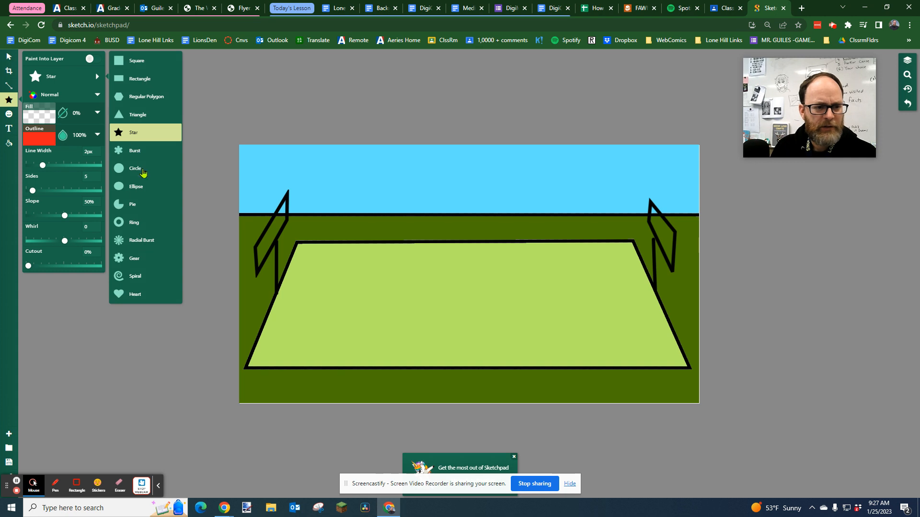
click(139, 188)
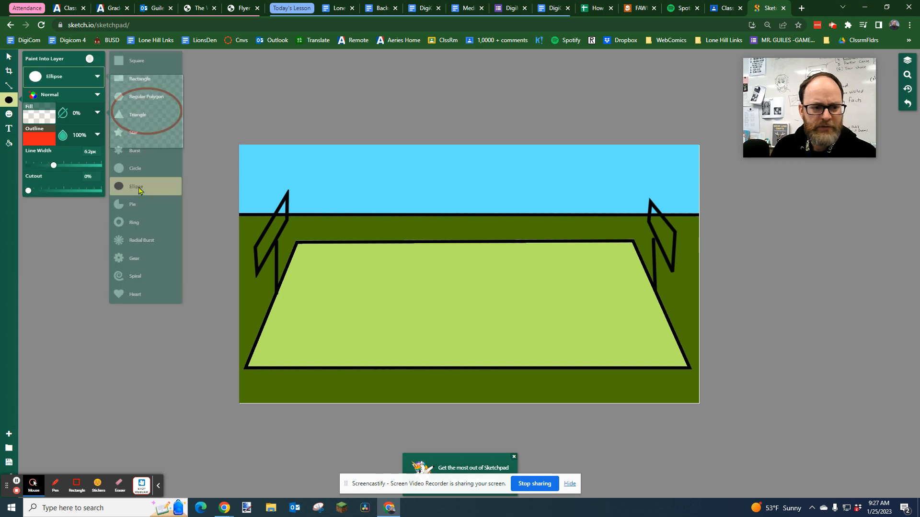
click(63, 114)
click(62, 114)
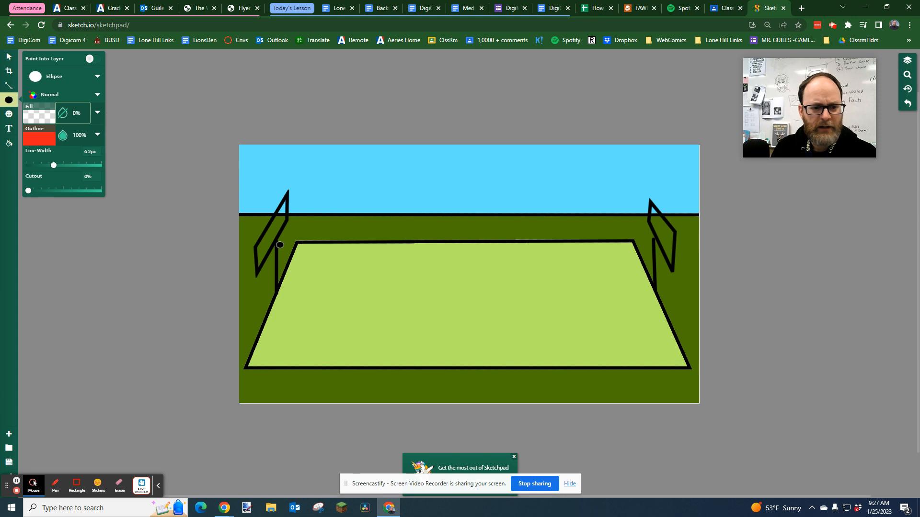
mouse_move(278, 242)
mouse_down()
mouse_move(325, 262)
mouse_move(324, 250)
mouse_move(285, 244)
mouse_up()
- Duplicate the red rim and place the copy in front of the right backboard
key(ctrl+c)
key(ctrl+v)
drag(286, 245, 633, 240)
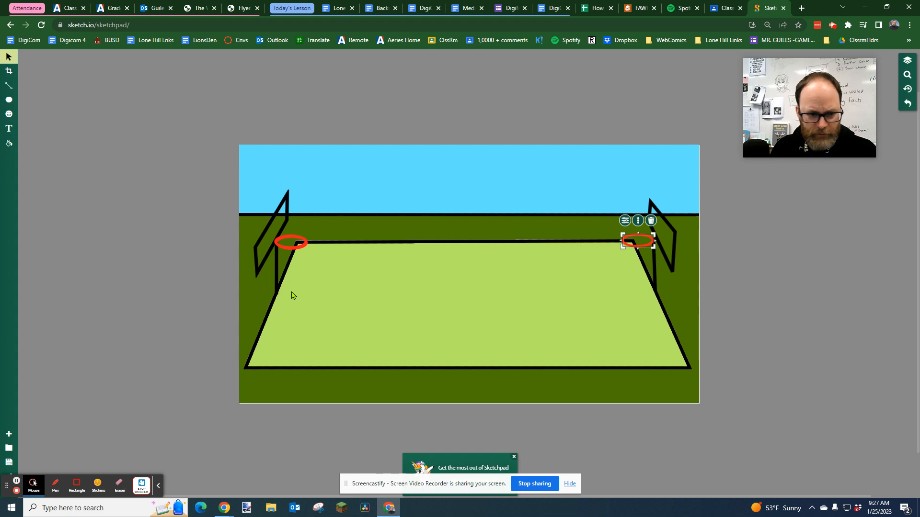
- Draw a vertical black half-court line from the middle of the court's far edge to its near edge
click(9, 87)
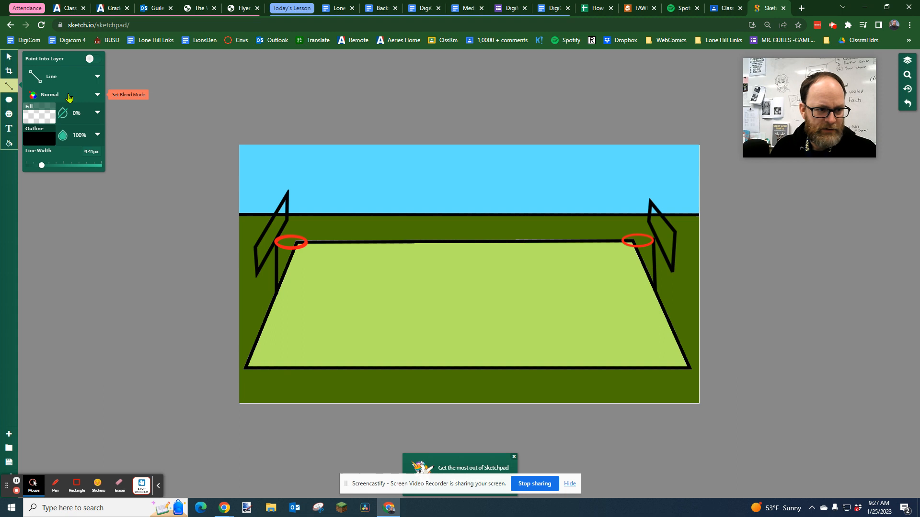
click(422, 257)
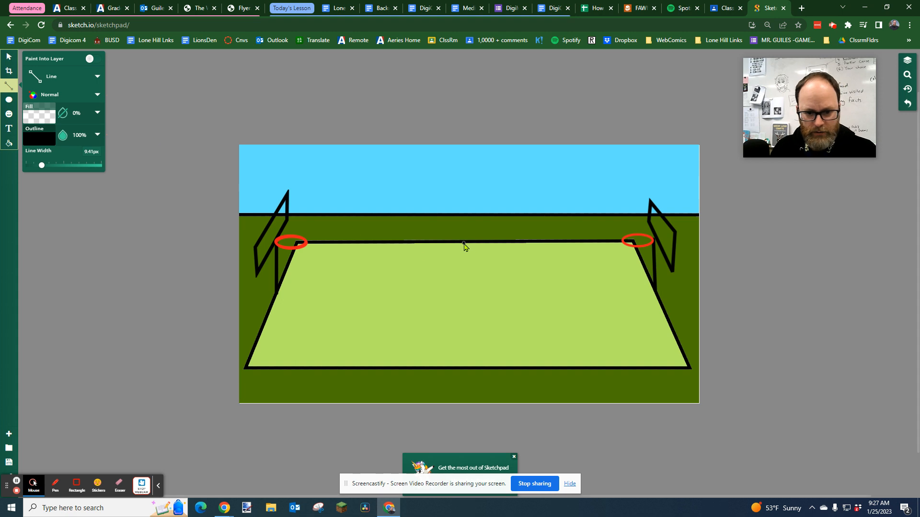
drag(466, 243, 465, 369)
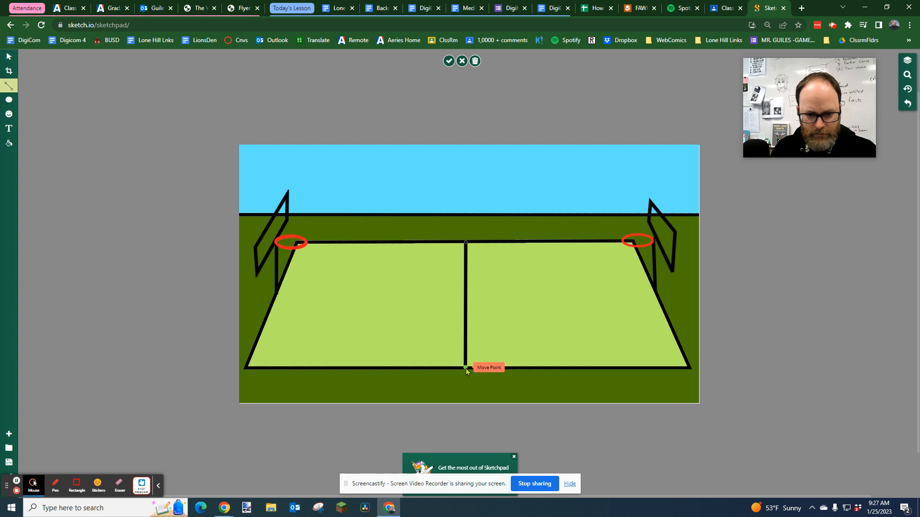
key(Return)
- Draw an unfilled black ellipse with a 5.15px outline as the centre circle, centred on the half-court line
click(9, 102)
click(98, 135)
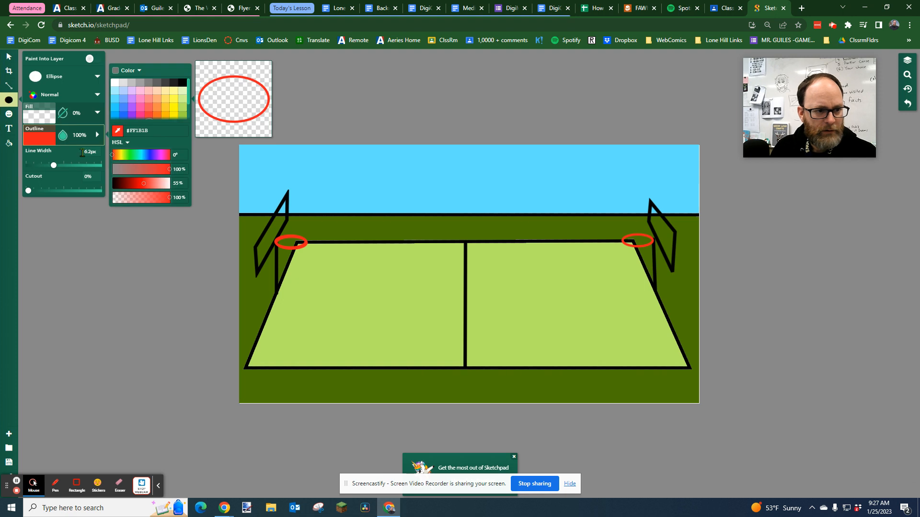
click(182, 83)
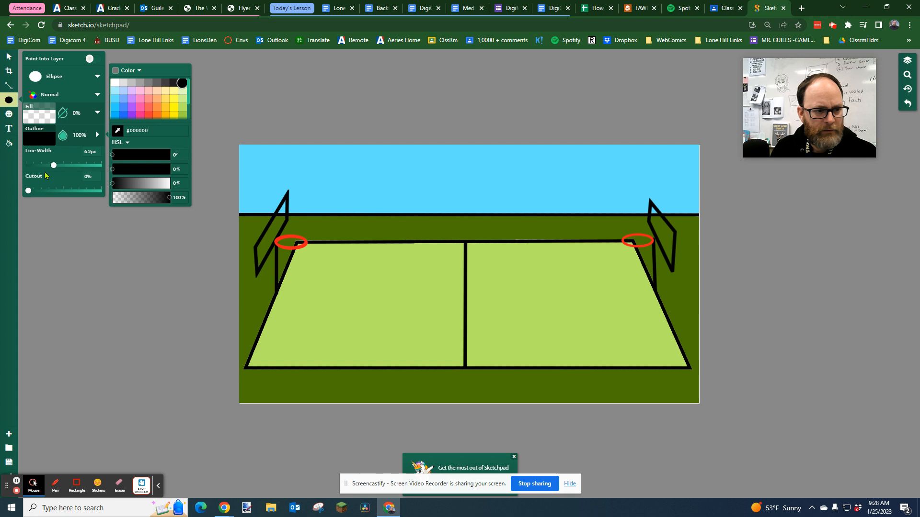
drag(51, 166, 50, 166)
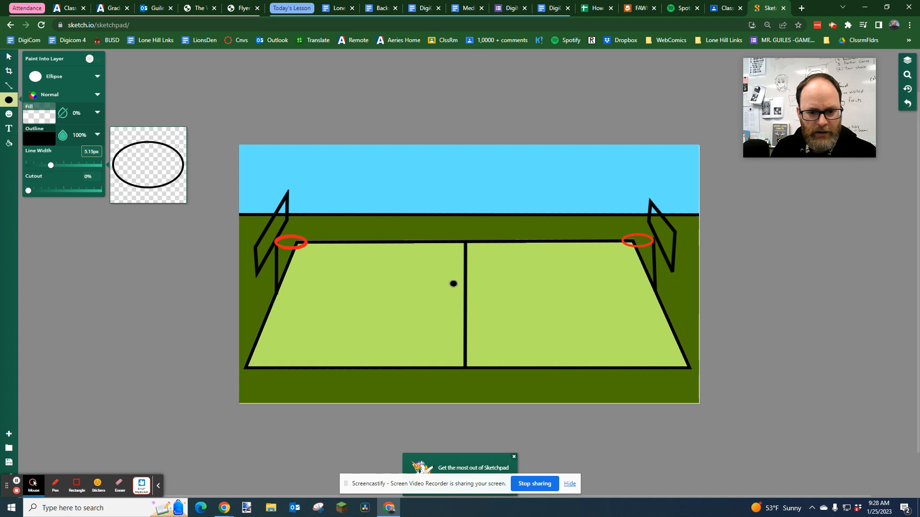
mouse_move(439, 271)
mouse_down()
mouse_move(505, 304)
mouse_move(495, 308)
mouse_up()
drag(475, 274, 478, 282)
drag(467, 314, 478, 293)
click(525, 320)
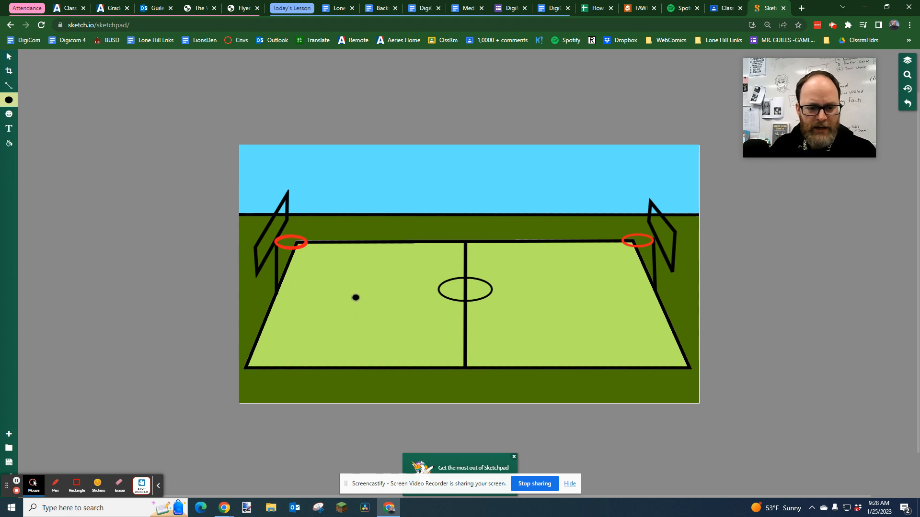
- Draw a black free-throw circle on the left half of the court and place a copy on the right half
mouse_move(330, 276)
mouse_down()
mouse_move(373, 310)
mouse_move(351, 295)
mouse_up()
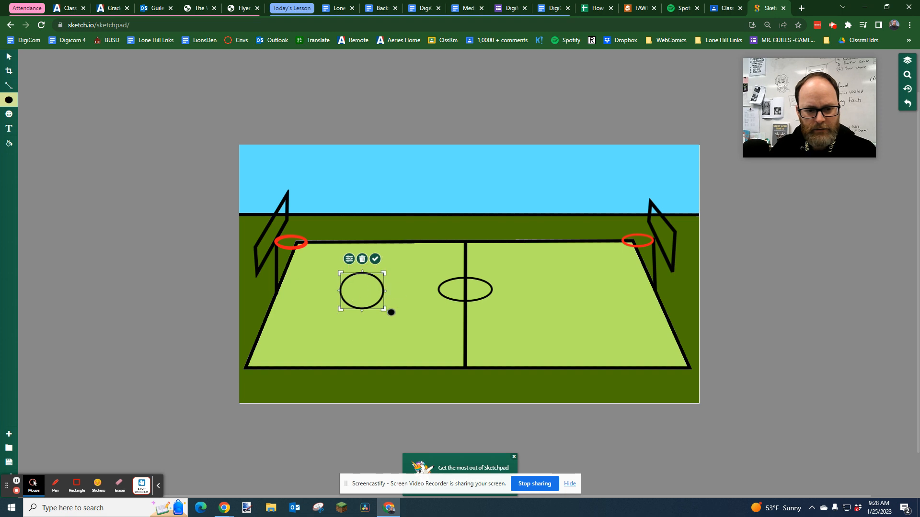
key(ctrl+c)
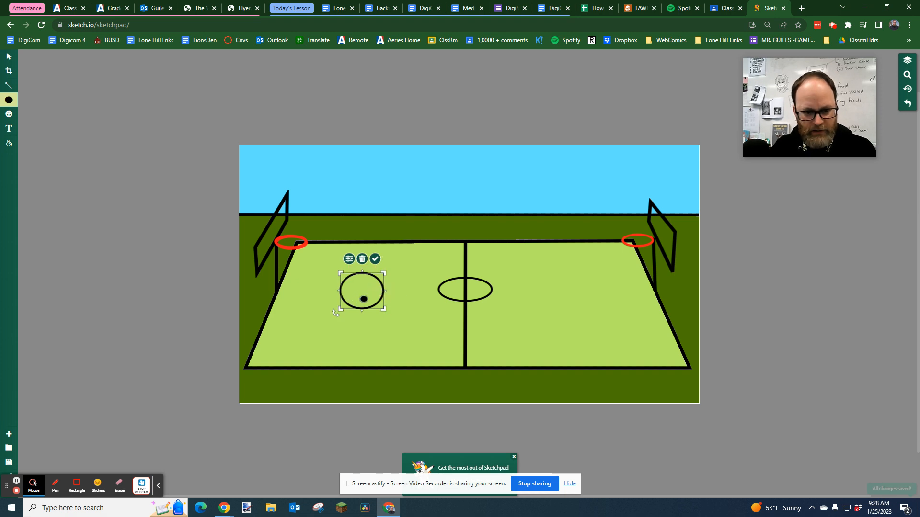
key(ctrl+v)
drag(362, 292, 564, 287)
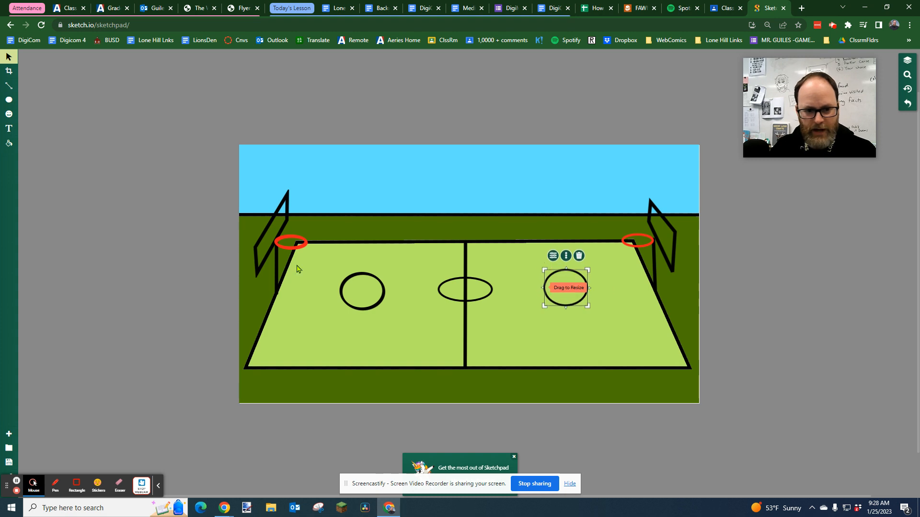
- Draw the left key with black lines running from the free-throw circle's upper and lower edges to the left sideline
click(9, 86)
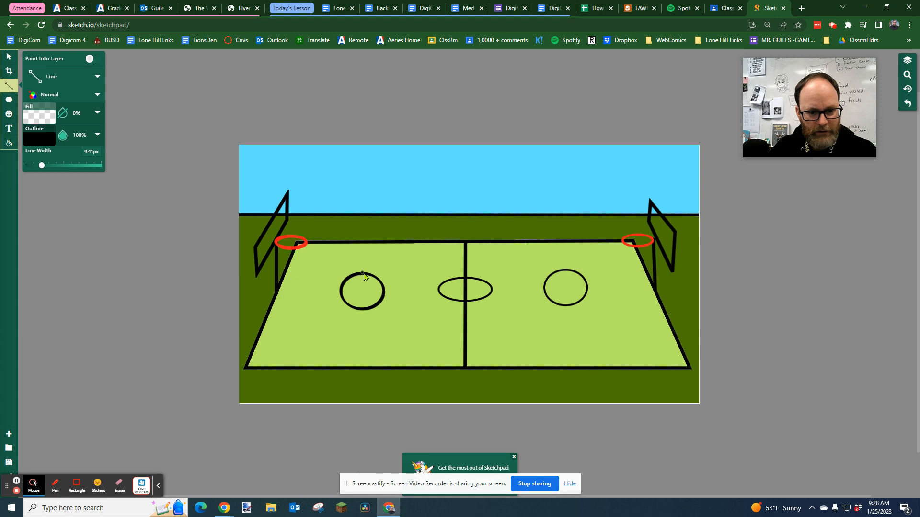
drag(365, 274, 289, 273)
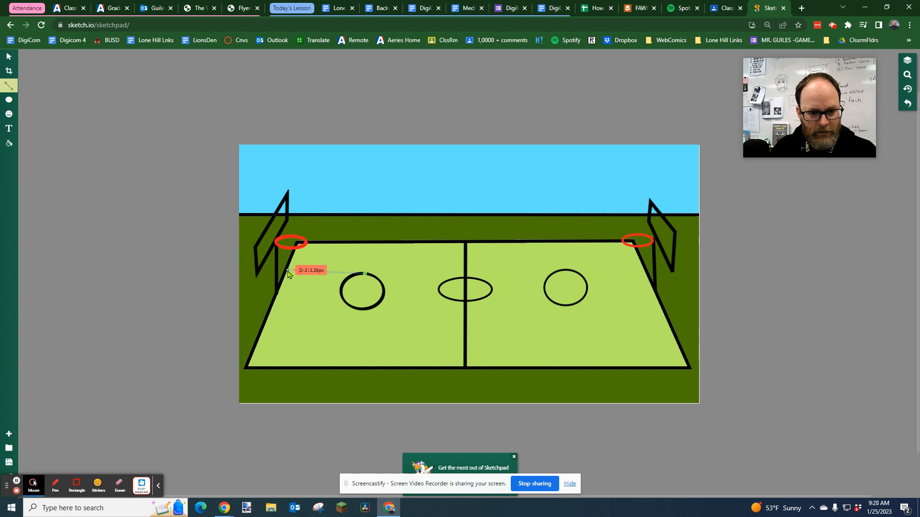
click(288, 272)
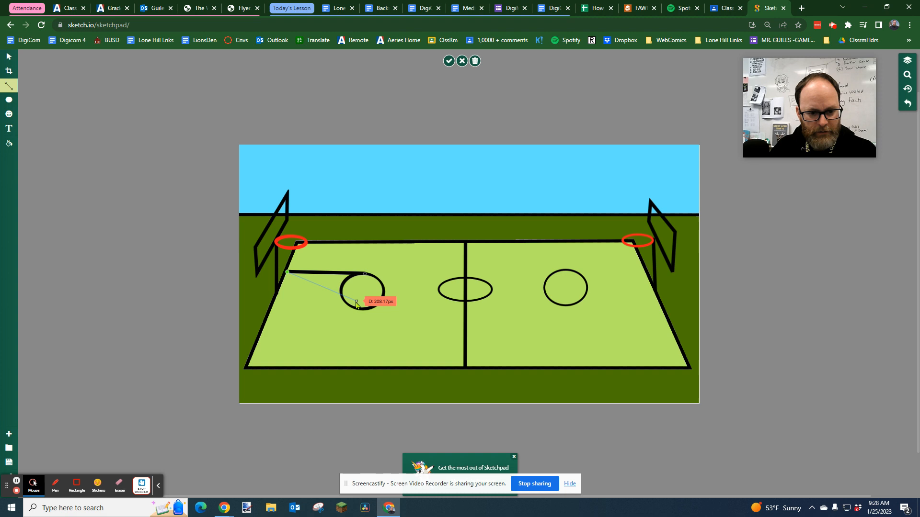
click(272, 310)
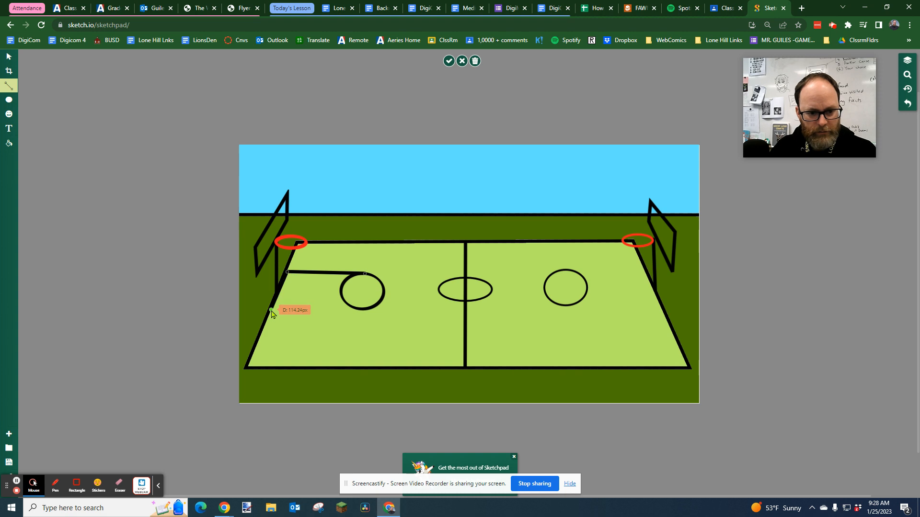
click(363, 310)
key(Return)
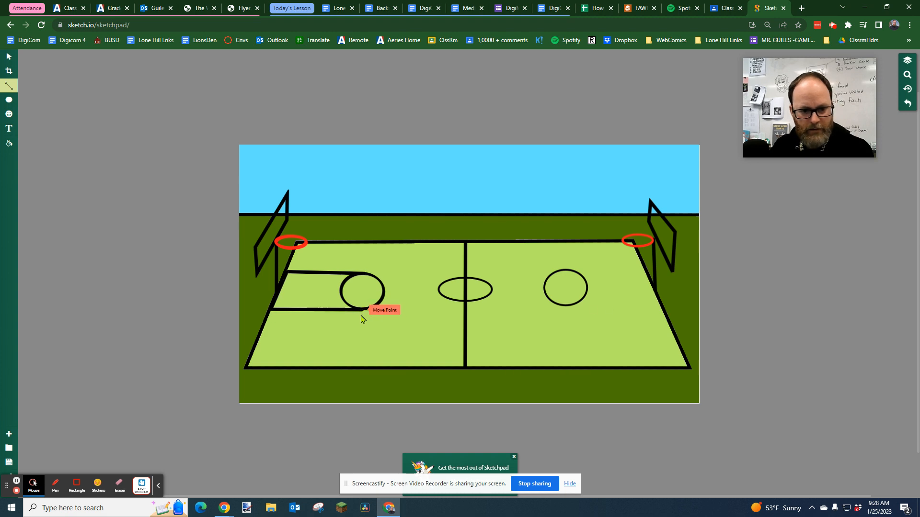
- Draw the right key with black lines joining the right free-throw circle's upper and lower edges to the slanted right side
click(564, 270)
click(642, 266)
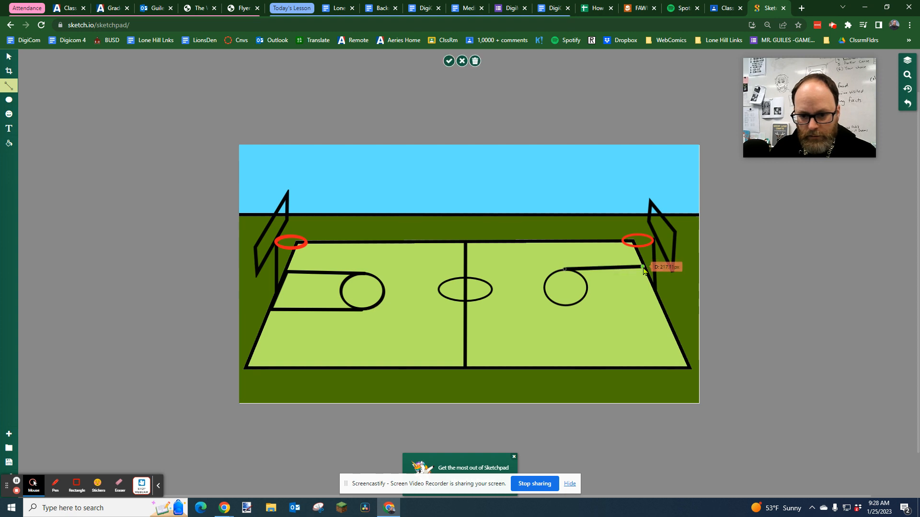
click(659, 304)
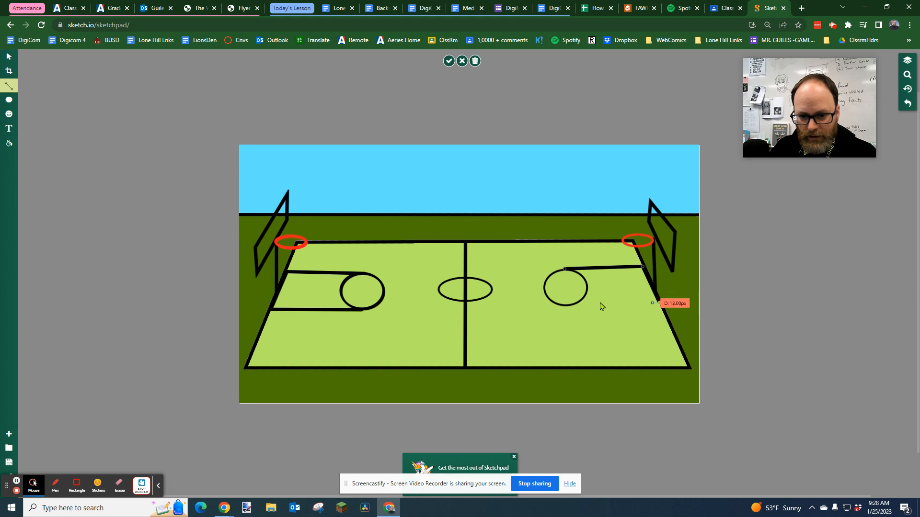
double_click(571, 310)
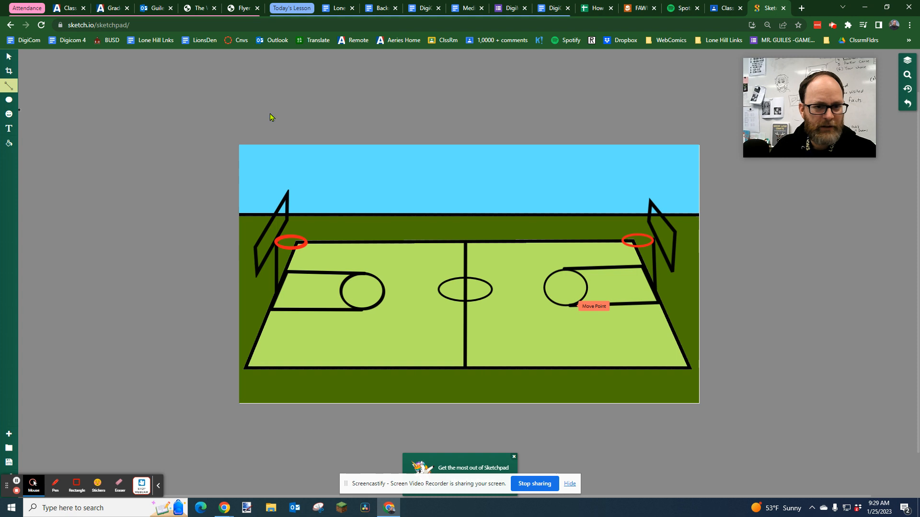
- Search Google in a new browser tab for "basketball court line colors" and examine the image results
click(801, 9)
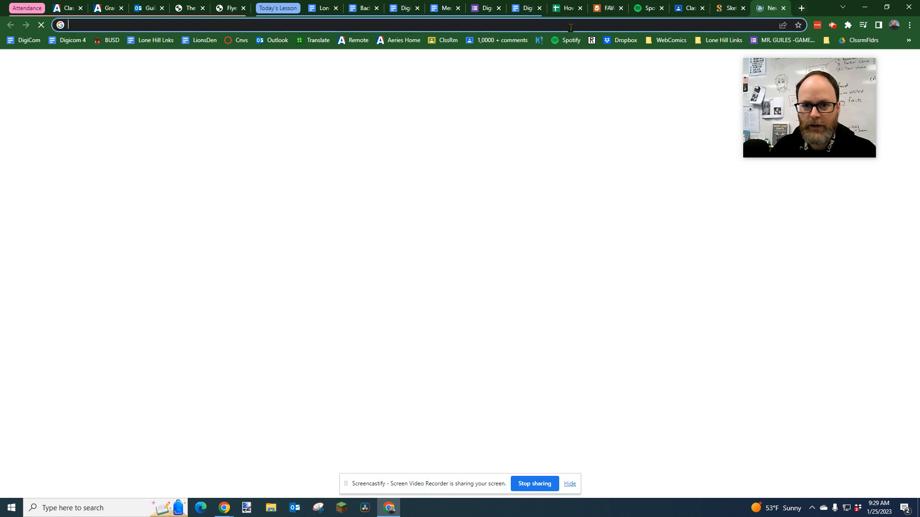
text(basketball)
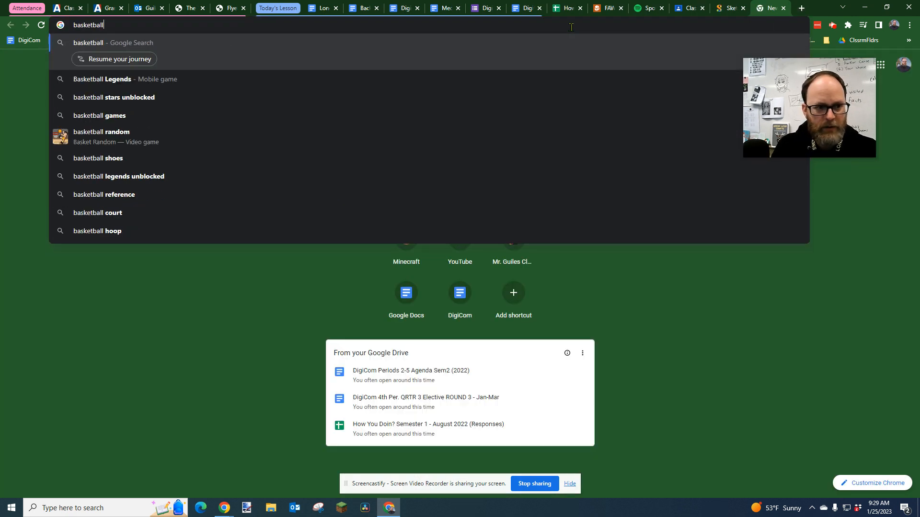
text( court line colors)
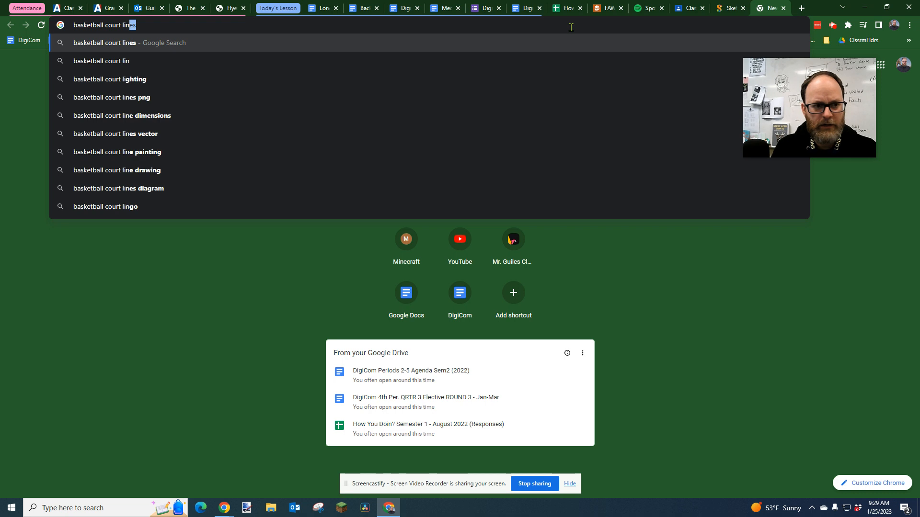
key(Return)
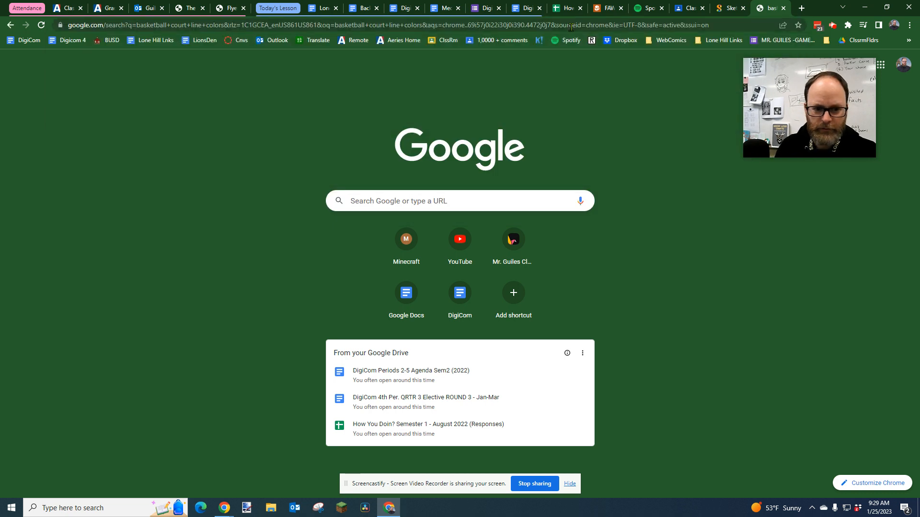
scroll(430, 214, down, 4)
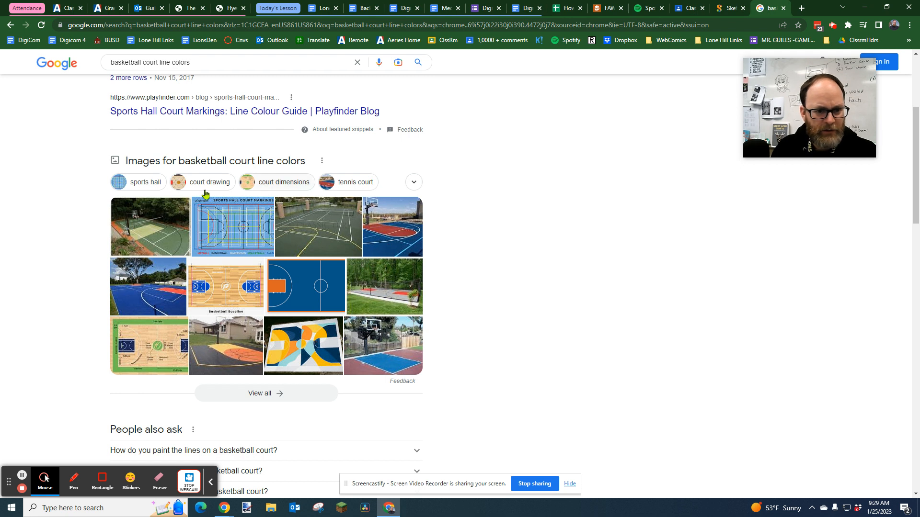
scroll(165, 114, up, 4)
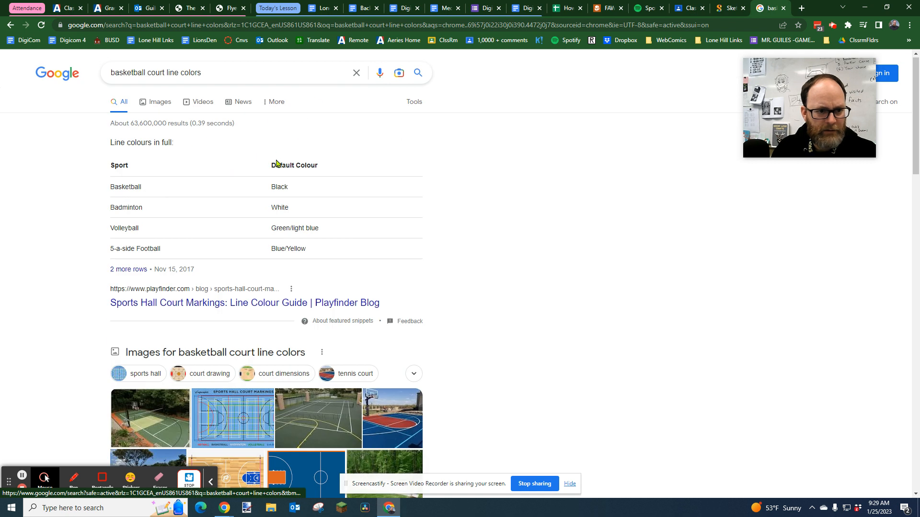
click(160, 103)
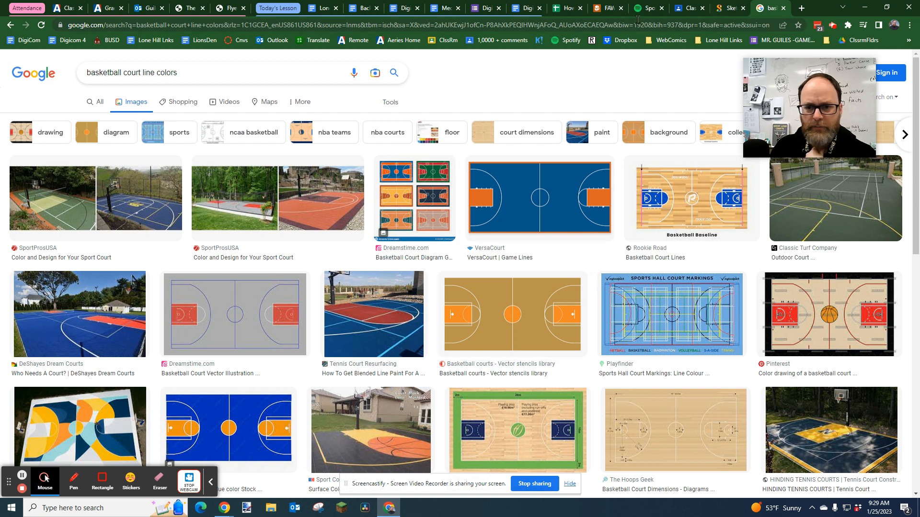
- Return to the Sketchpad drawing and fill the left and right keys outside the free-throw circles with yellow using Pixel Fill
click(728, 8)
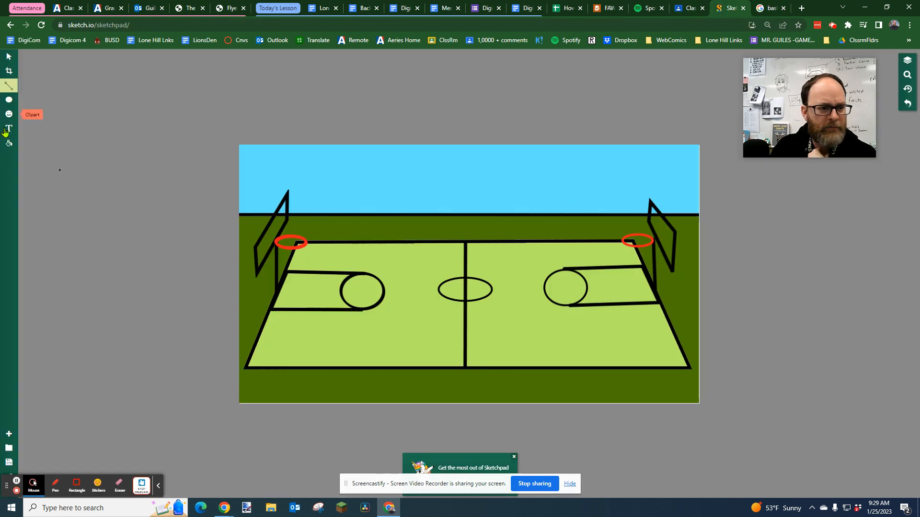
click(9, 144)
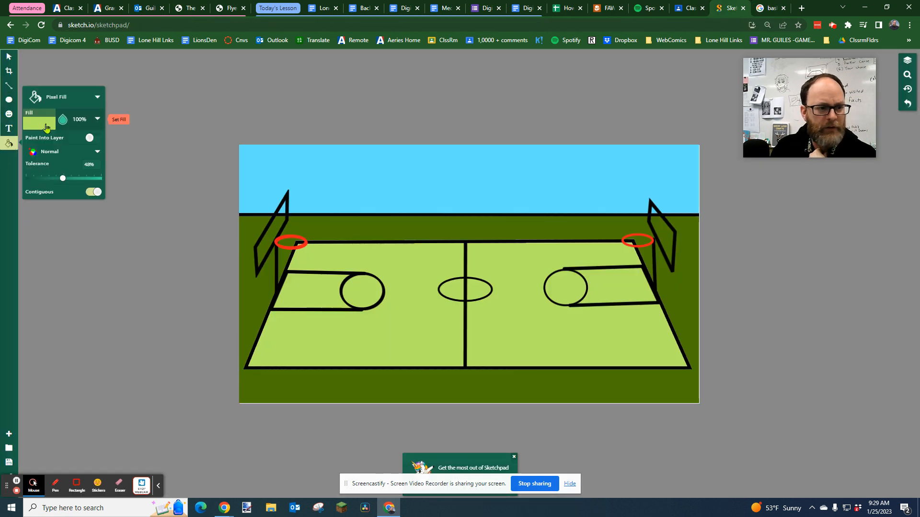
click(89, 101)
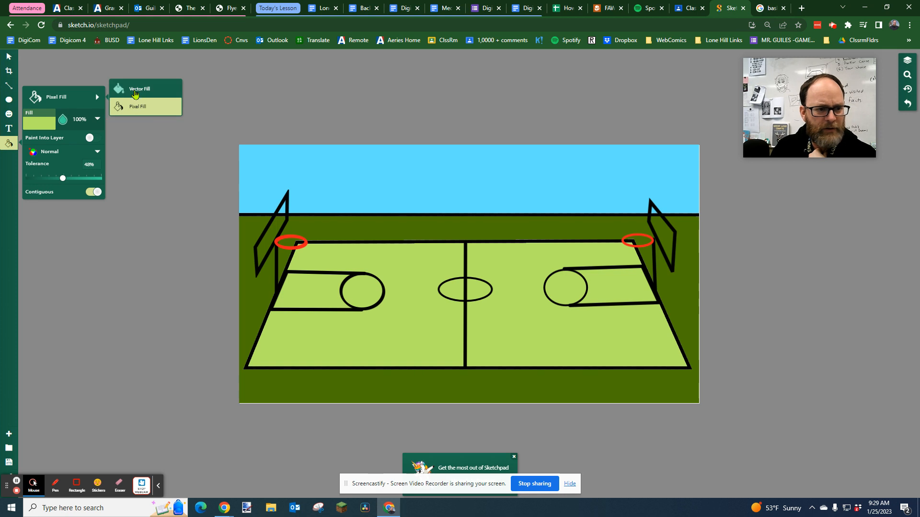
click(38, 127)
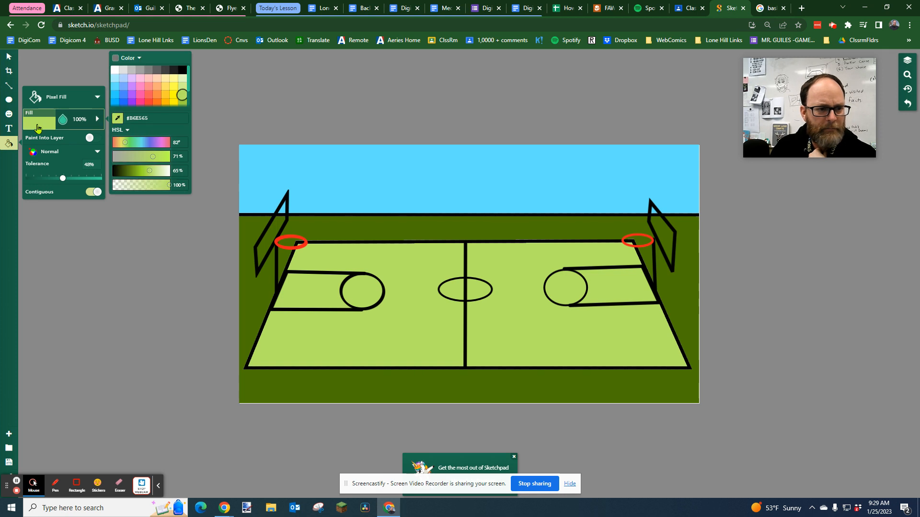
click(174, 88)
click(312, 292)
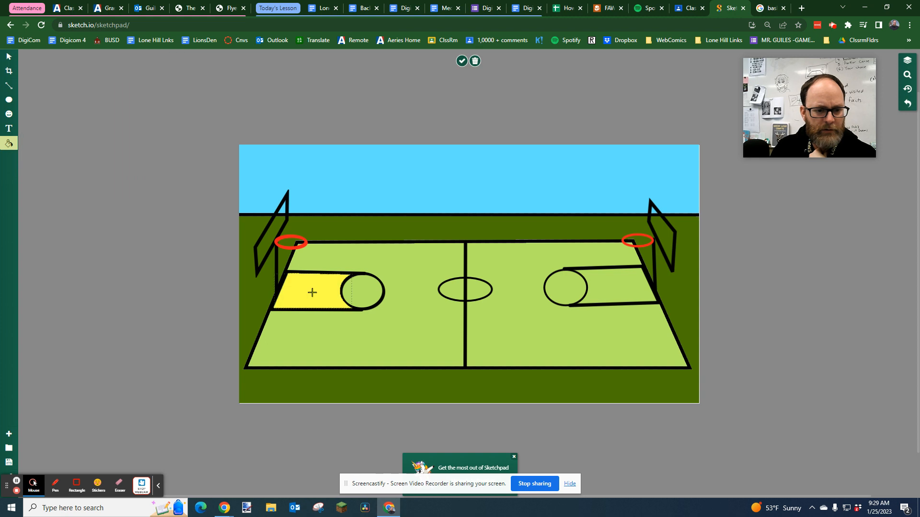
click(605, 287)
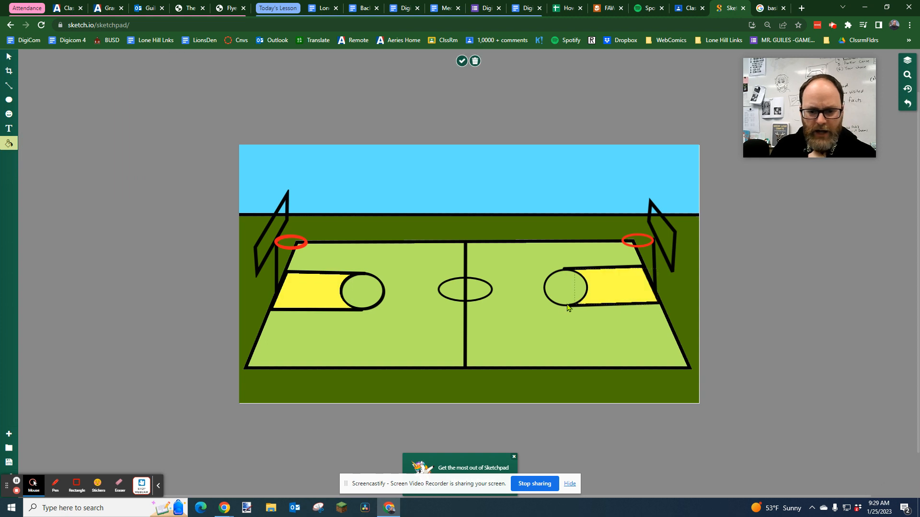
- Try a vertical black line across the left free-throw circle, and undo it
click(9, 86)
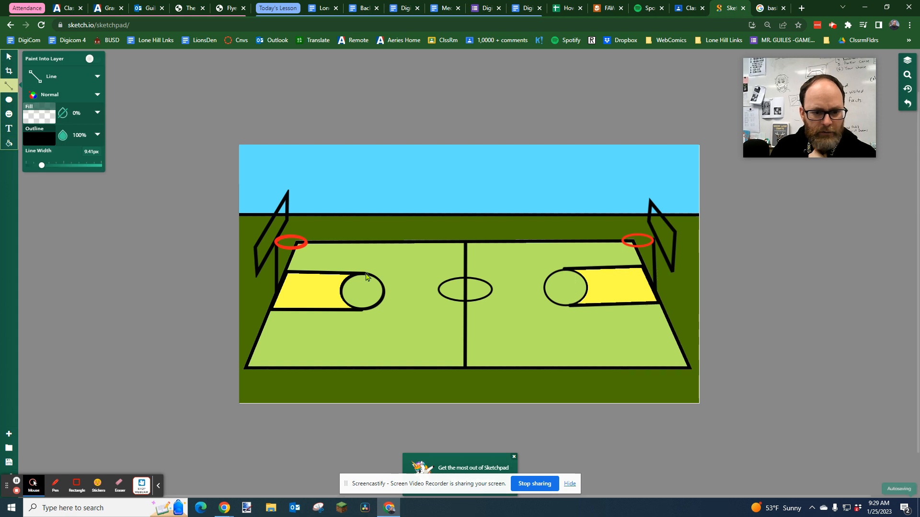
drag(363, 274, 363, 312)
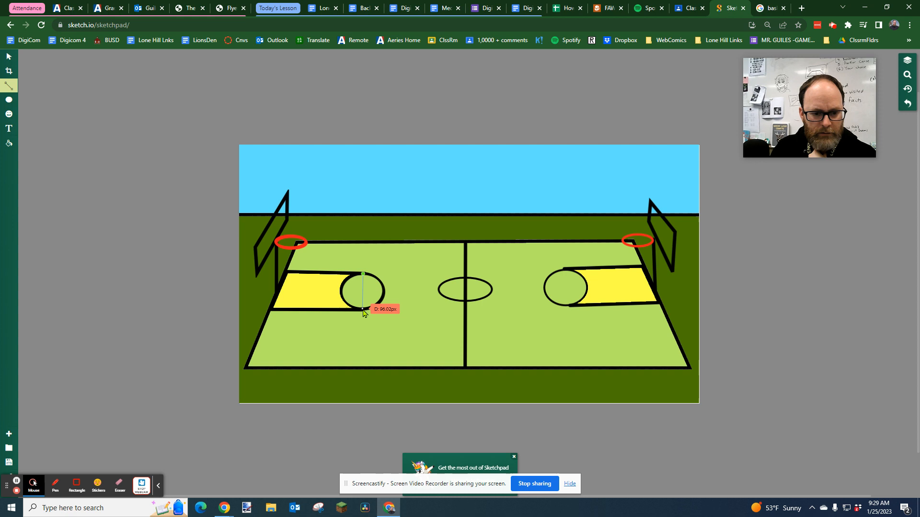
key(Return)
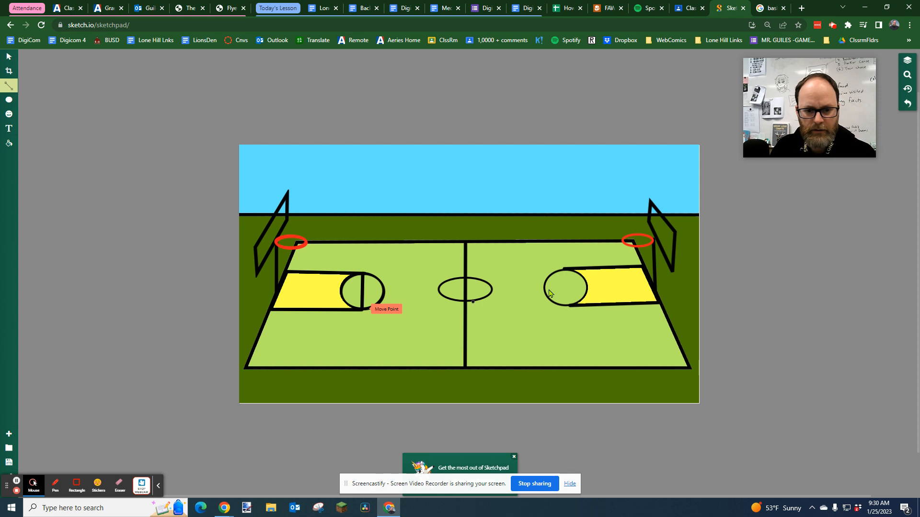
key(ctrl+z)
- Draw slanted black free-throw lines across the left and right circles, joining each key's upper and lower edges
drag(362, 274, 360, 311)
click(524, 289)
drag(564, 270, 572, 308)
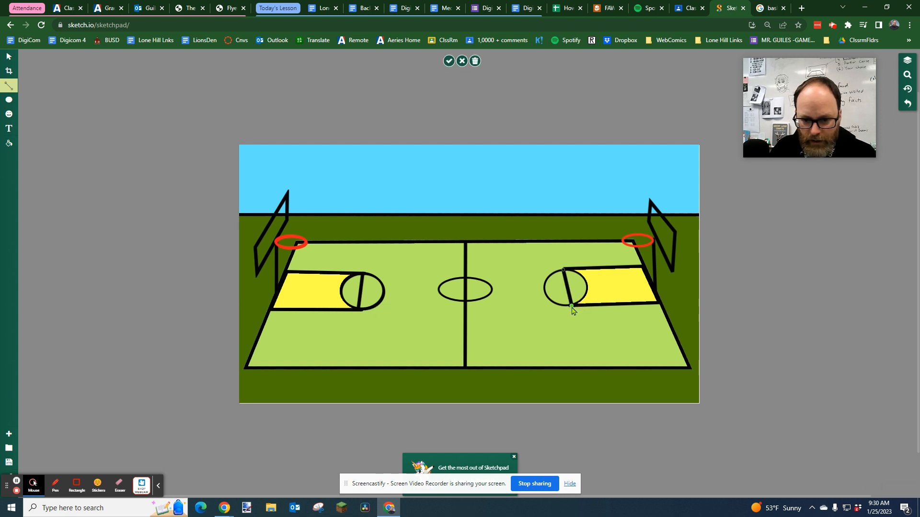
click(541, 317)
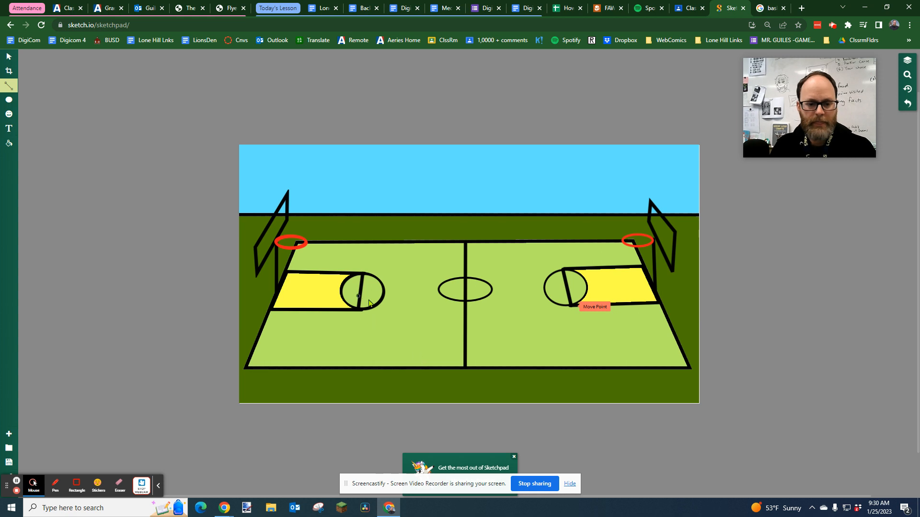
- Delete the left free-throw line and redraw it with more slant between the key's upper and lower edges
click(9, 57)
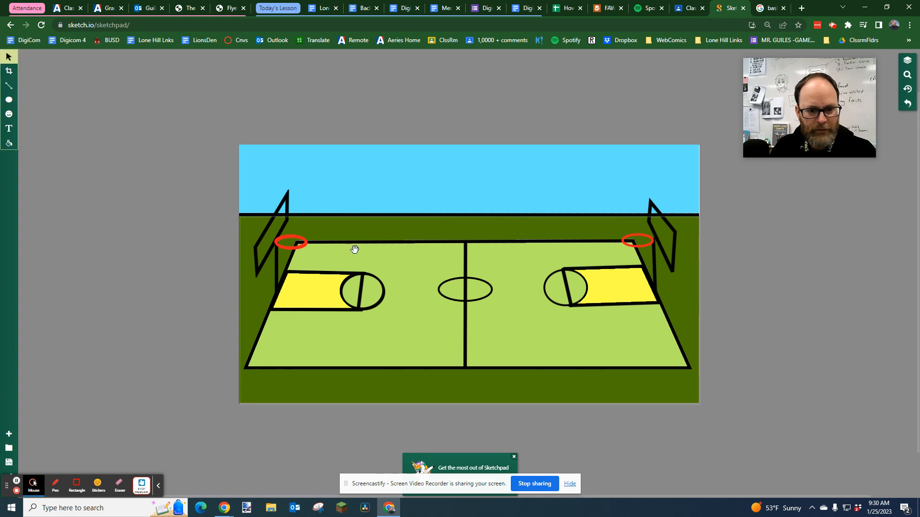
click(362, 296)
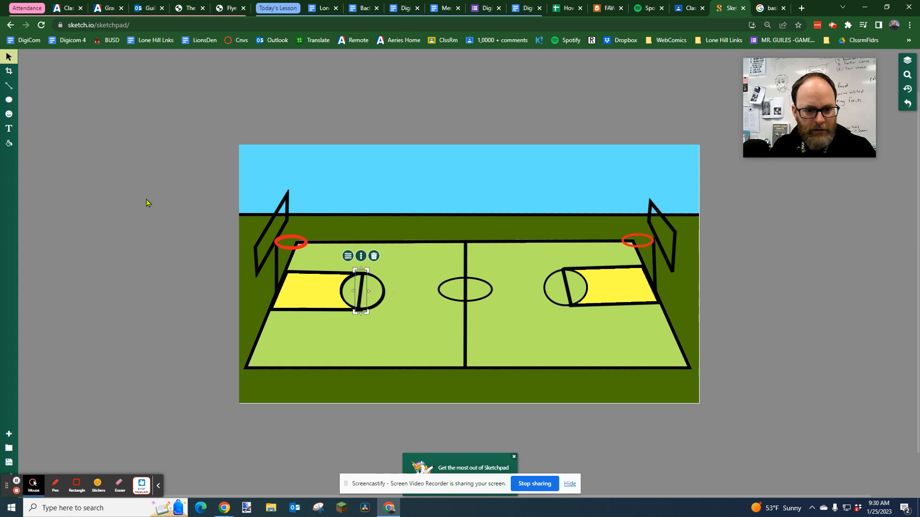
click(373, 255)
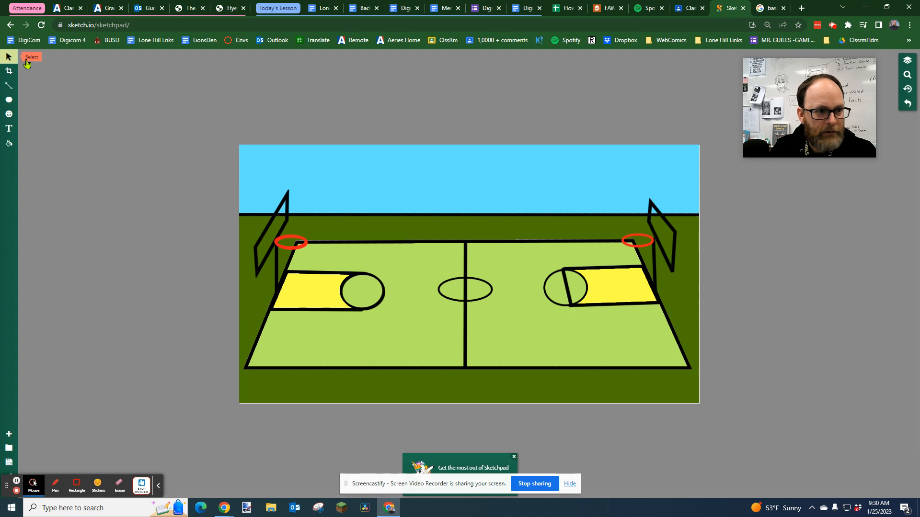
click(9, 85)
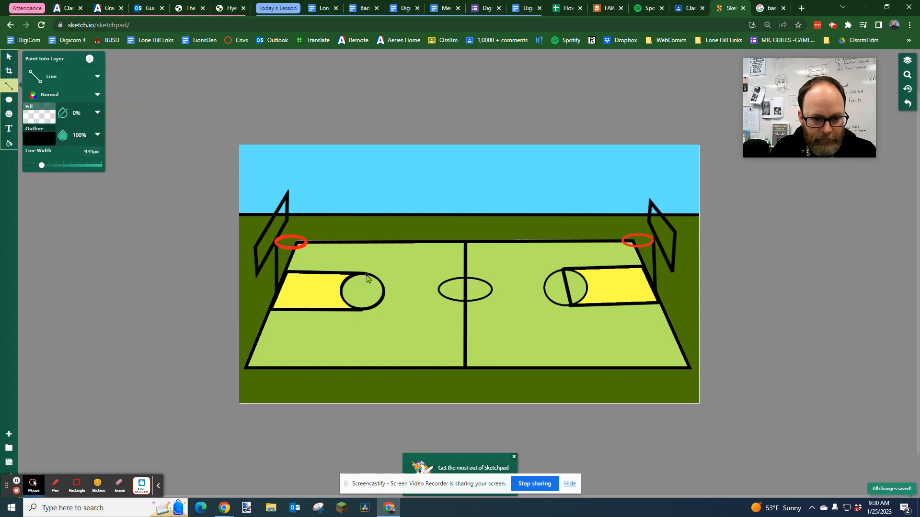
drag(366, 275, 359, 309)
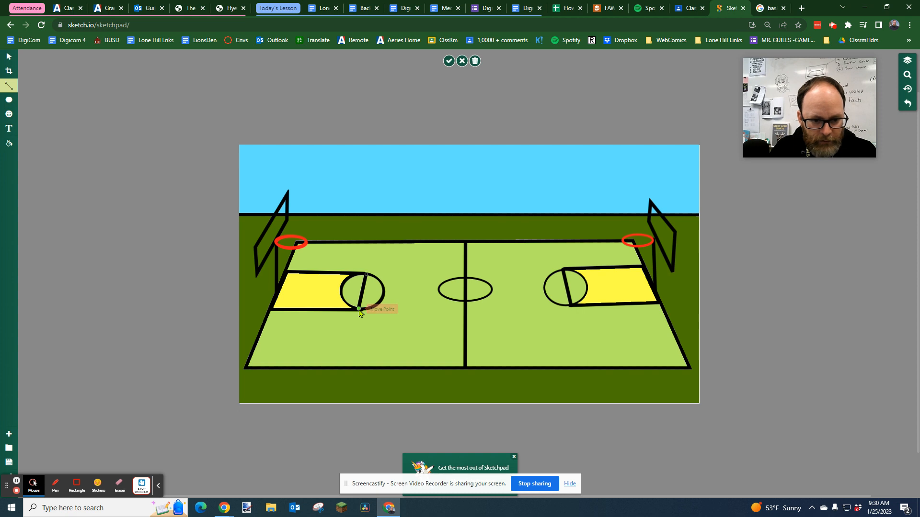
key(Return)
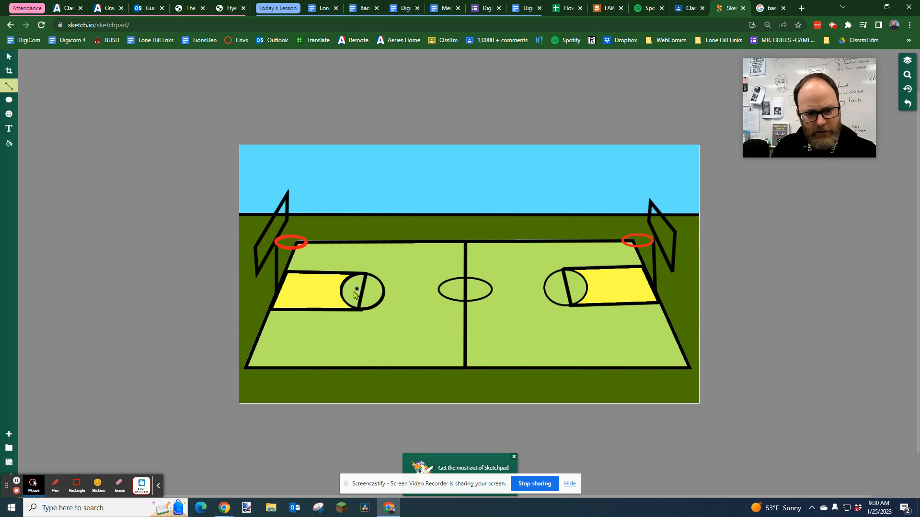
- Fill the parts of both free-throw circles that lie inside the keys with yellow
click(7, 144)
click(33, 128)
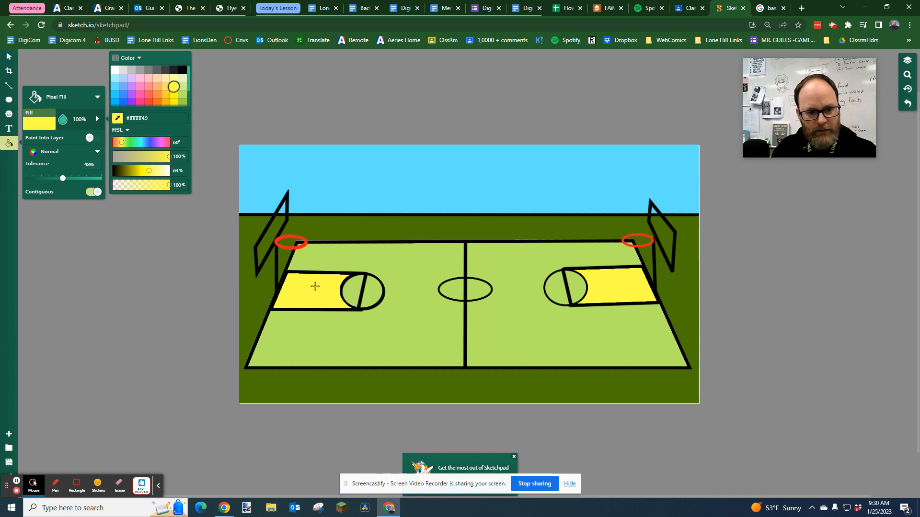
click(355, 292)
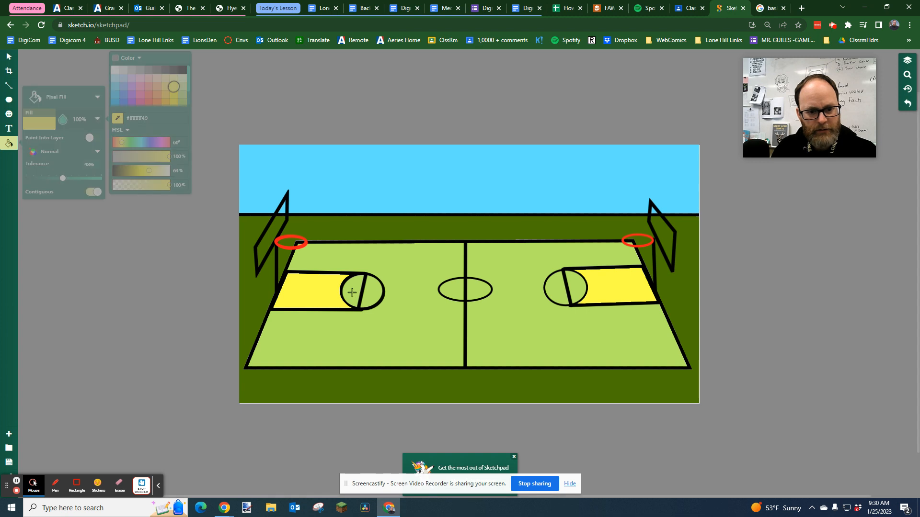
click(578, 286)
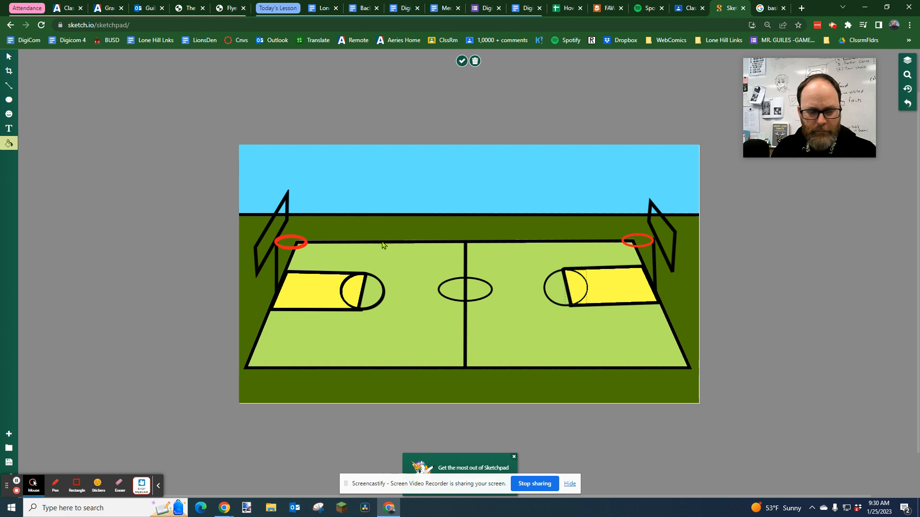
- Set the fill colour to white, try to fill the left backboard, and undo that fill
click(8, 144)
click(97, 119)
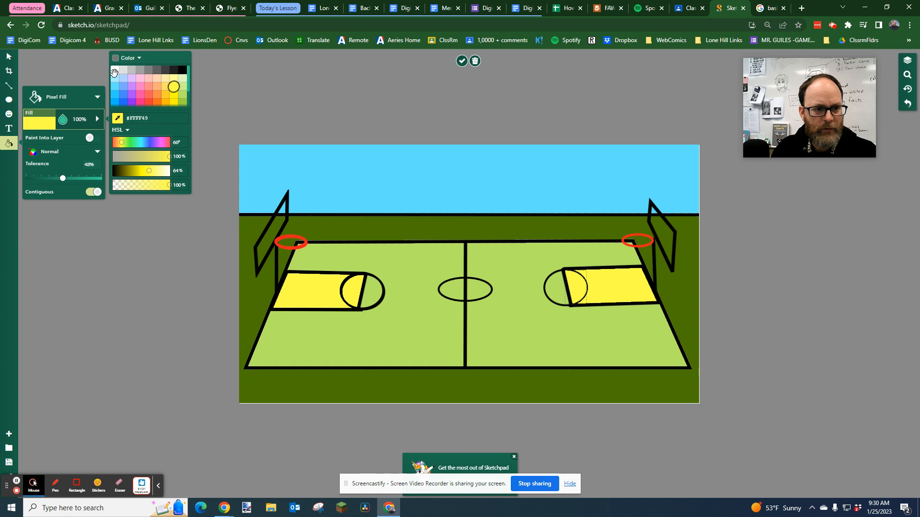
click(114, 70)
click(268, 244)
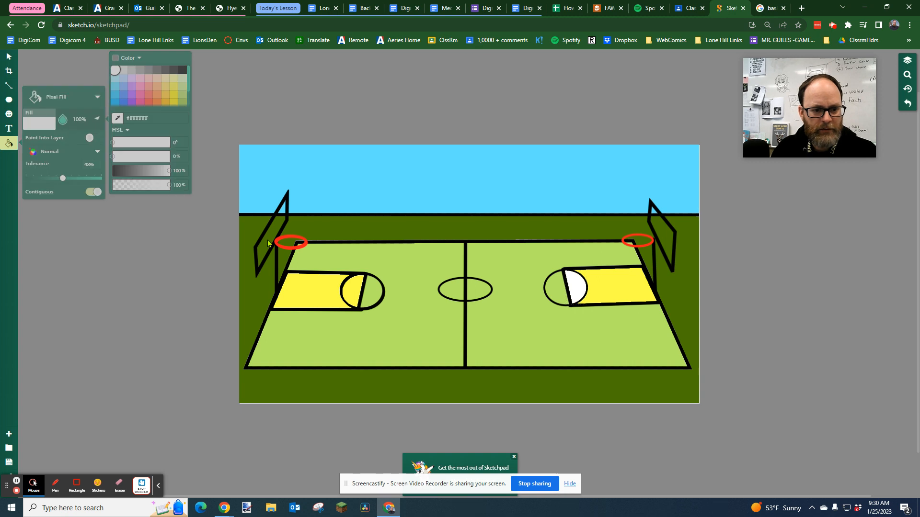
click(268, 243)
key(ctrl+z)
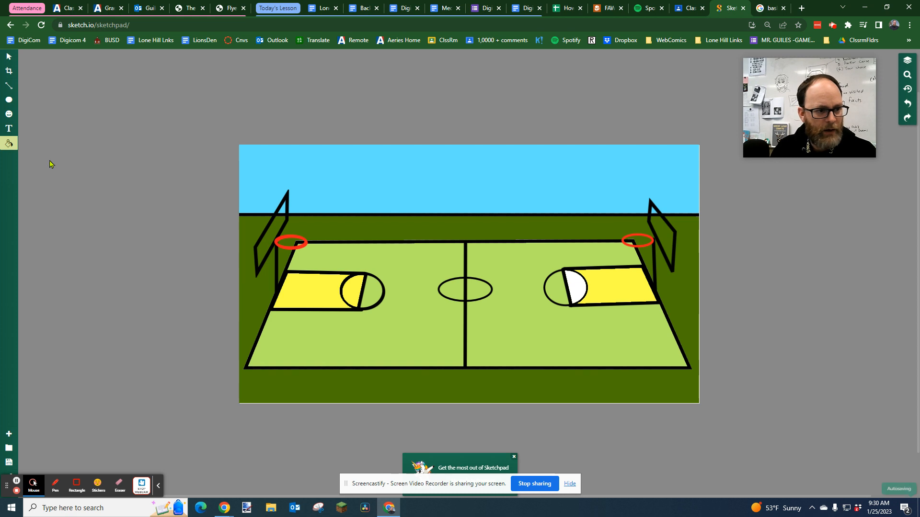
- Lower the Pixel Fill tolerance to 34% and fill the left and right backboards with white
click(8, 143)
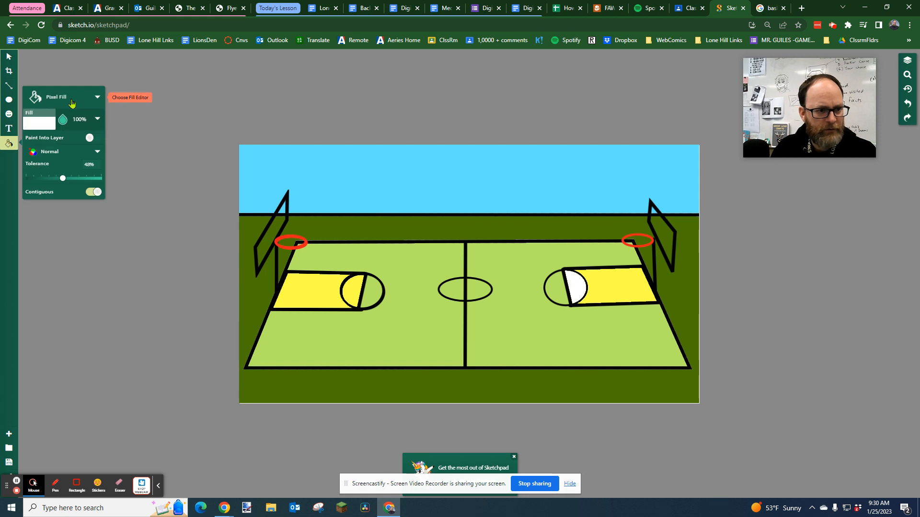
drag(64, 179, 65, 179)
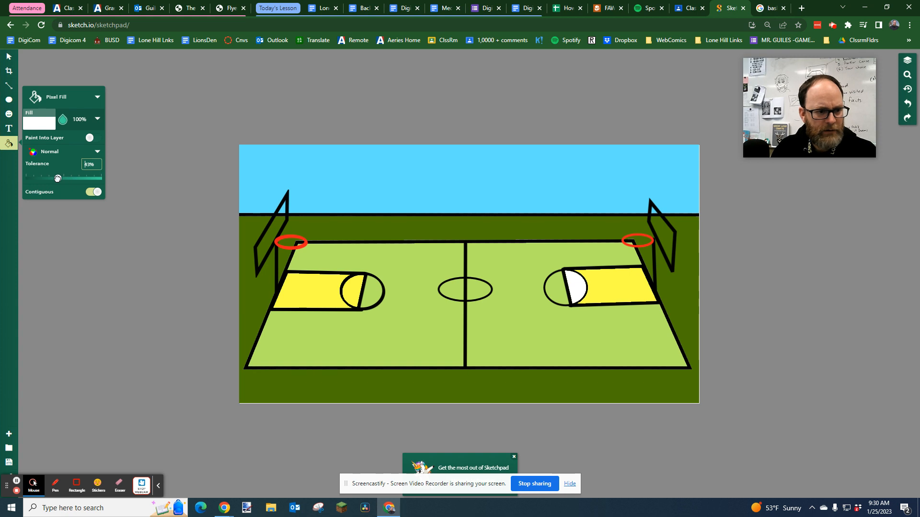
click(267, 246)
click(671, 235)
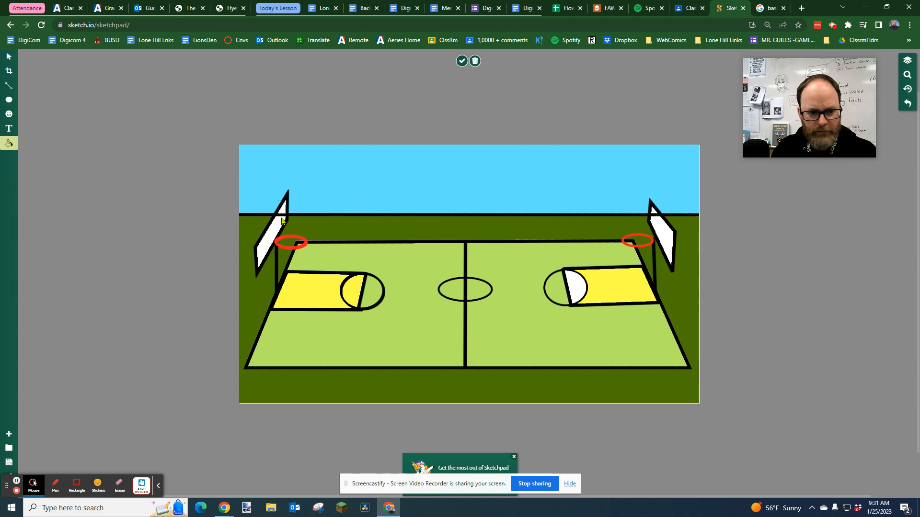
- Try to fill the piece of horizon line crossing the left backboard with white, and discard the fill
mouse_move(777, 120)
click(907, 77)
drag(888, 111, 886, 101)
drag(179, 187, 443, 190)
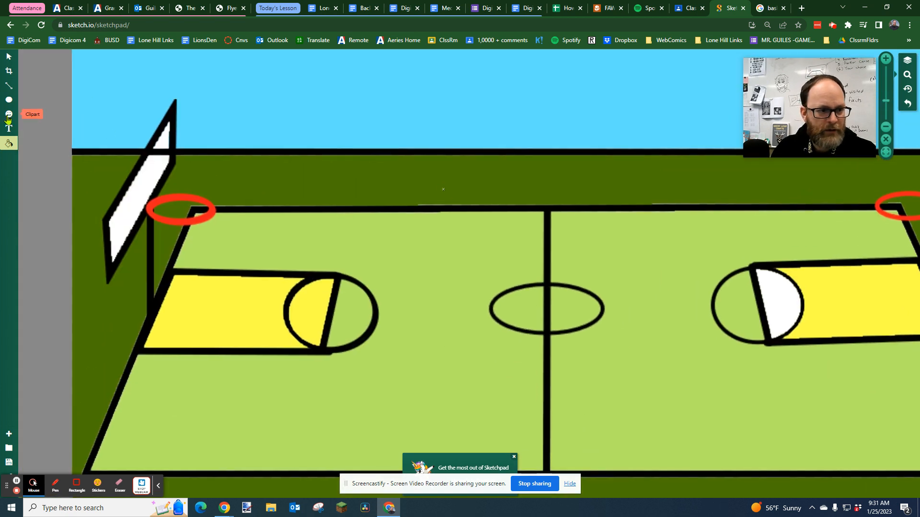
click(9, 143)
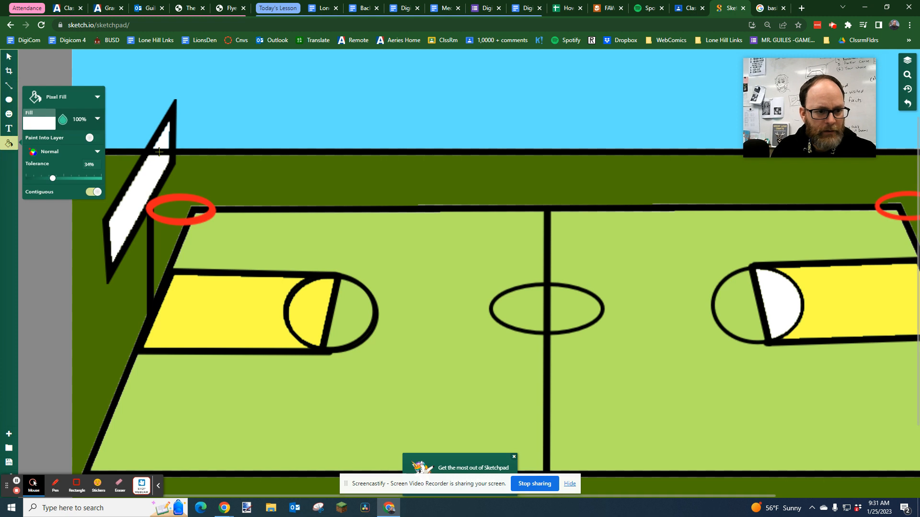
click(159, 151)
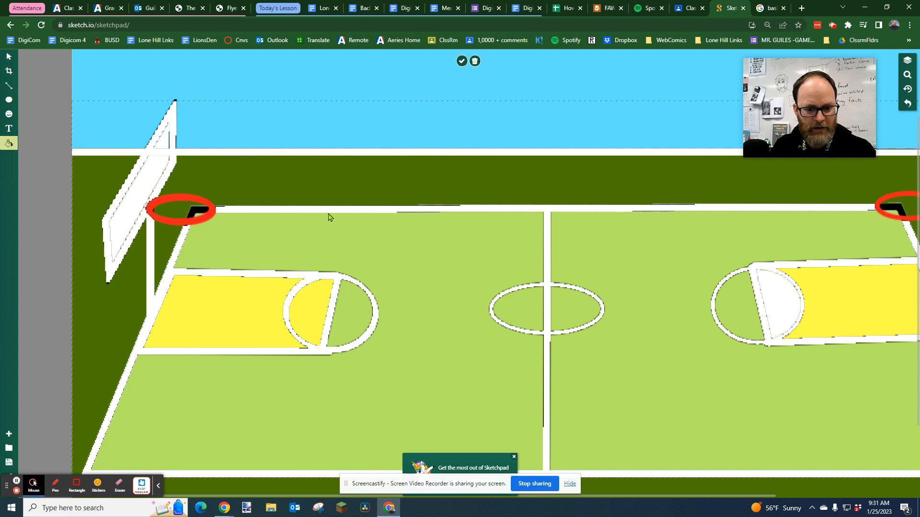
click(474, 61)
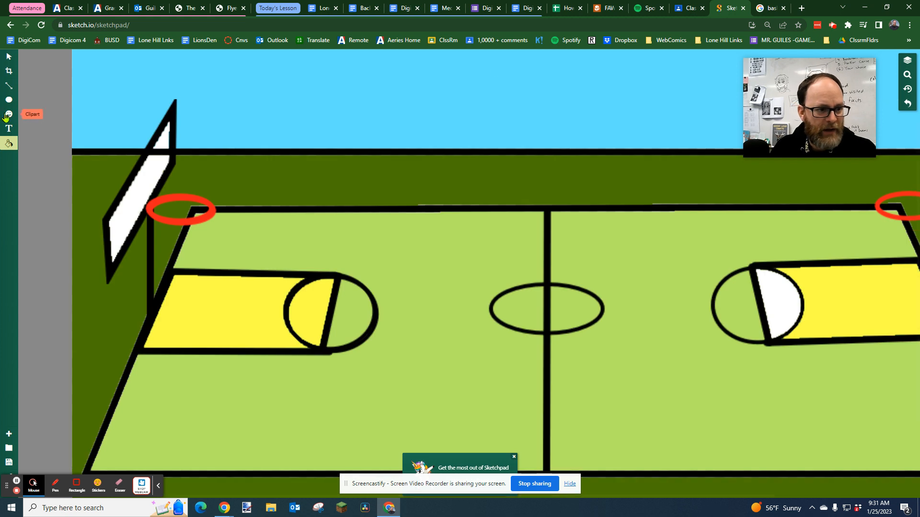
- Switch to the Paintbrush with a 17 px line width and 0 px blur, and dab a black test spot on the left backboard
click(9, 86)
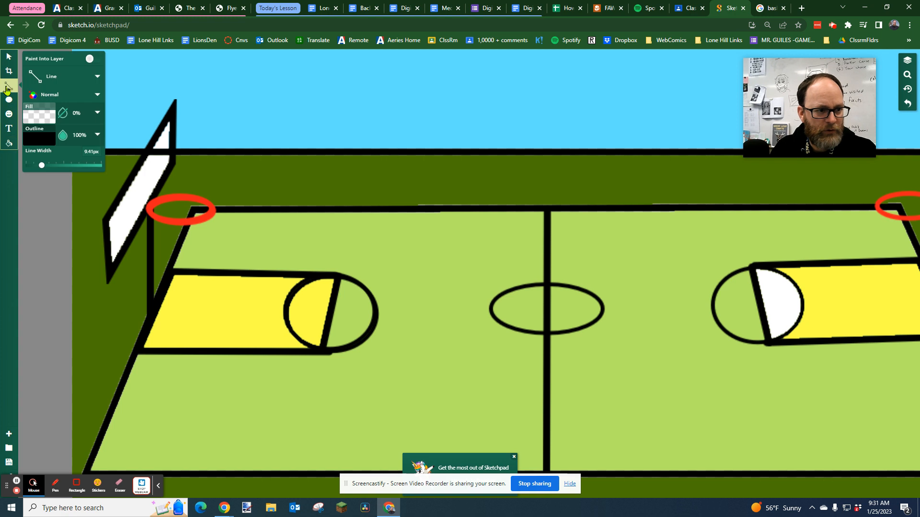
click(89, 80)
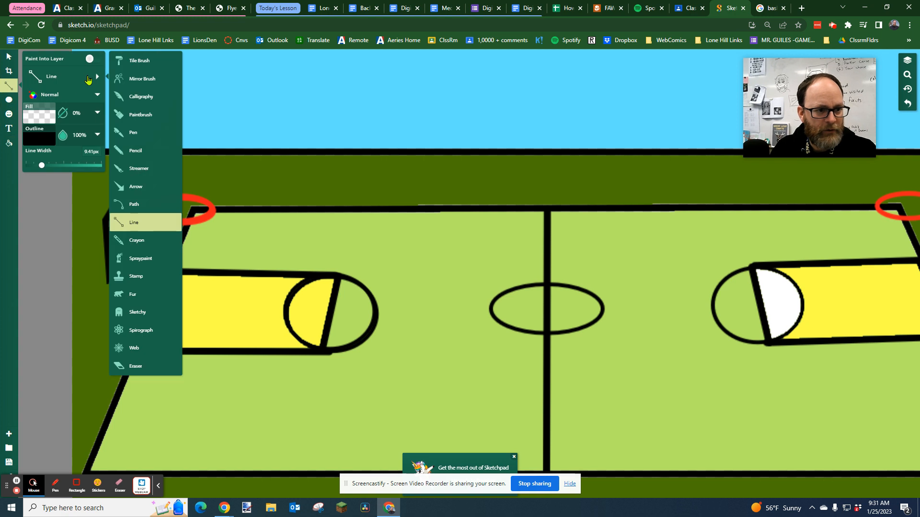
click(138, 117)
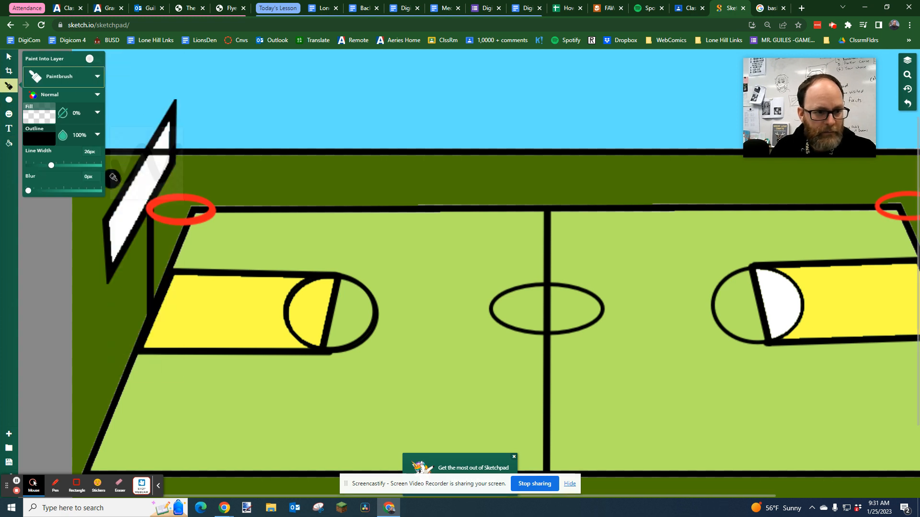
mouse_move(29, 190)
mouse_down()
mouse_move(64, 190)
mouse_move(27, 193)
mouse_up()
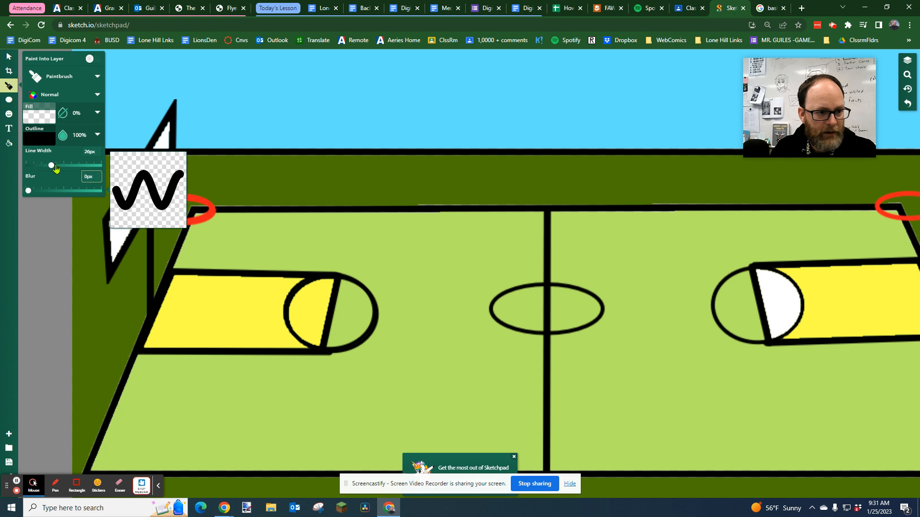
drag(53, 164, 46, 165)
click(129, 211)
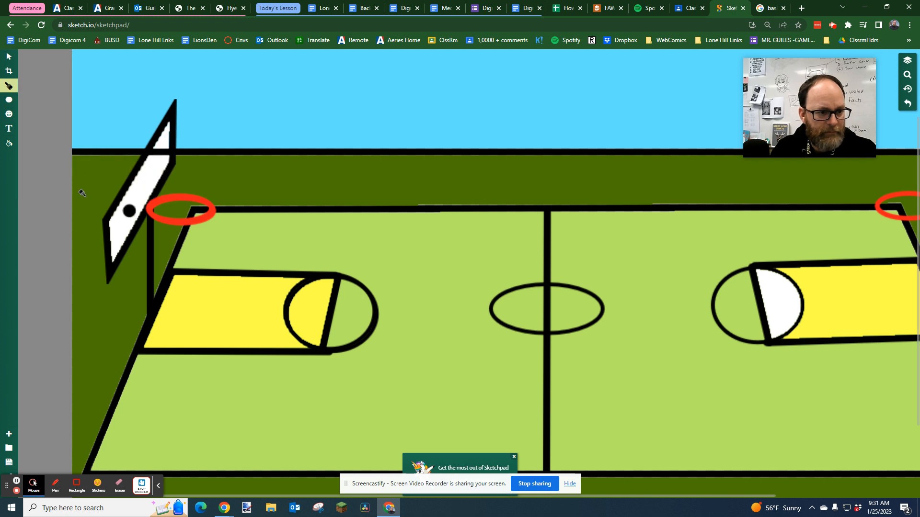
click(8, 100)
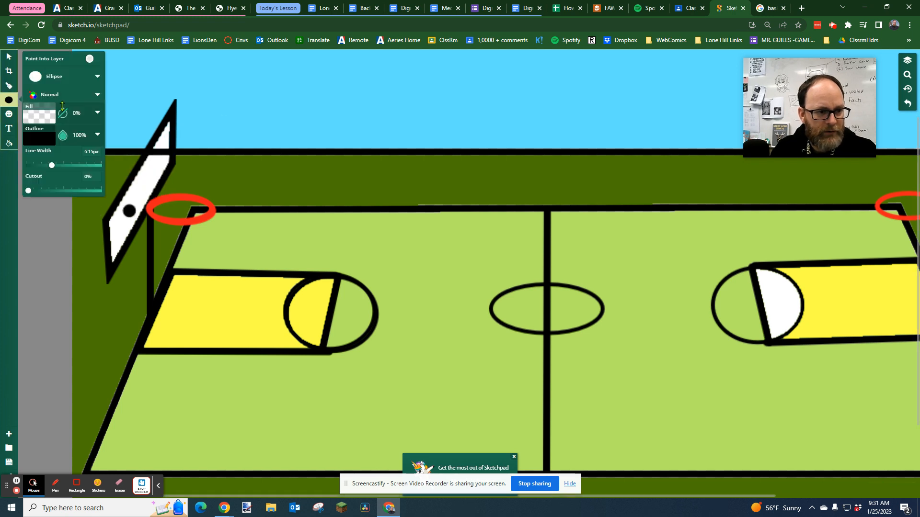
click(47, 141)
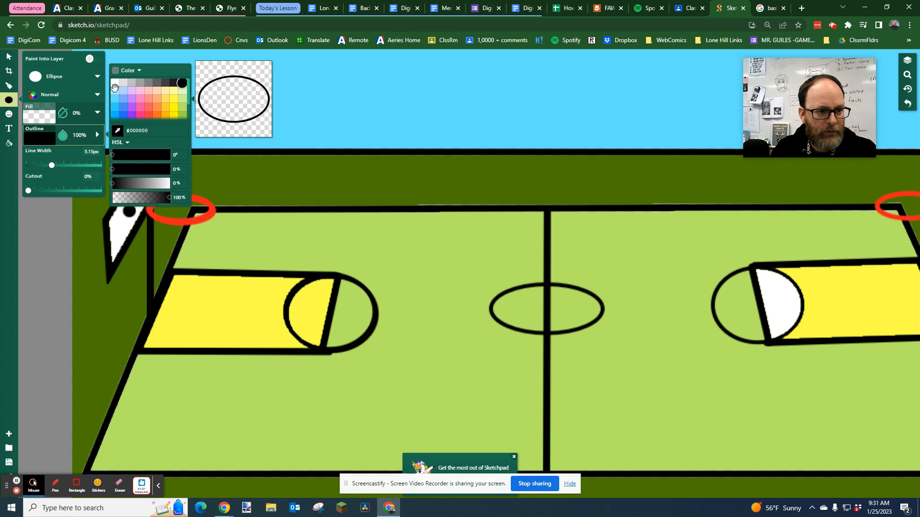
click(115, 89)
click(115, 83)
click(127, 217)
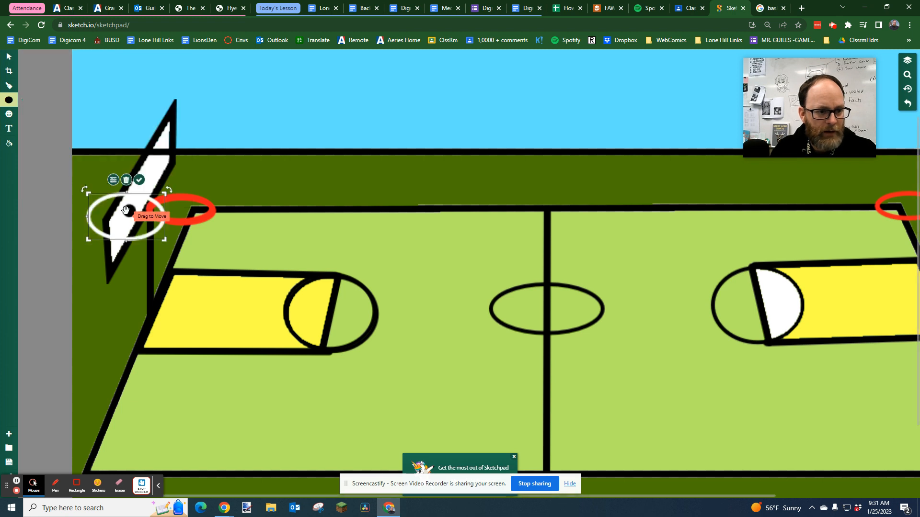
key(ctrl+z)
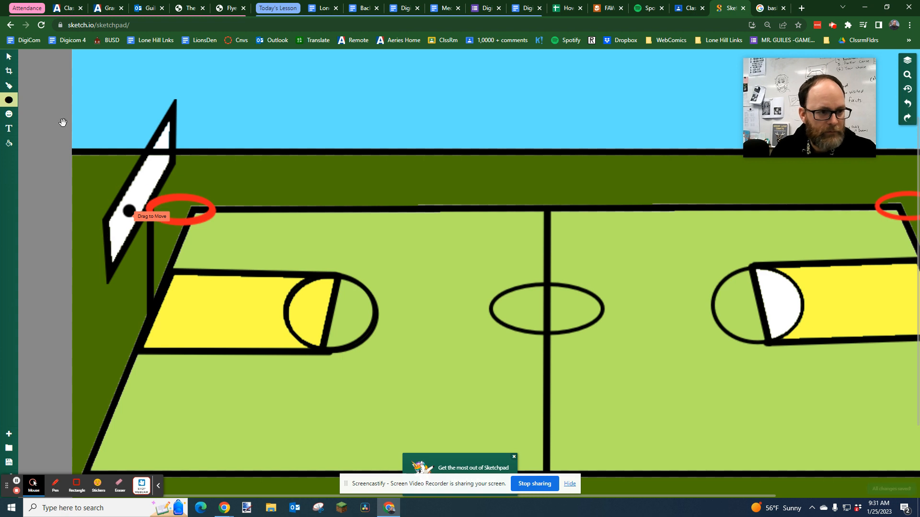
- Set the Paintbrush outline colour to white and paint over the black spot and the horizon line crossing the left backboard
click(11, 88)
click(42, 142)
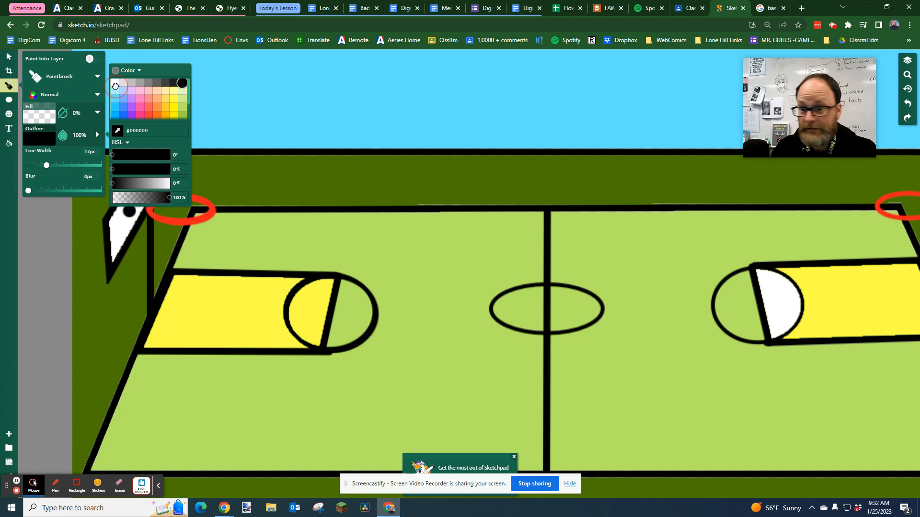
click(115, 84)
click(134, 213)
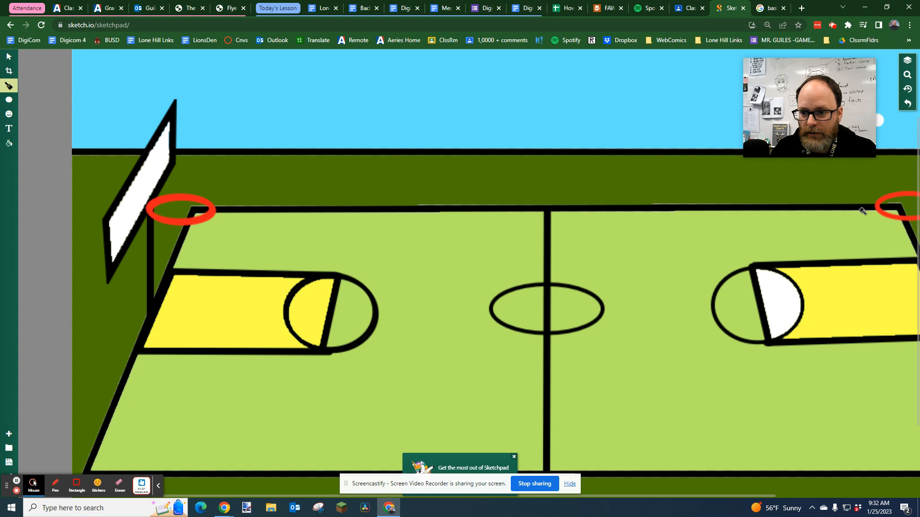
- Paint over the horizon line crossing the right backboard with the white Paintbrush
click(908, 76)
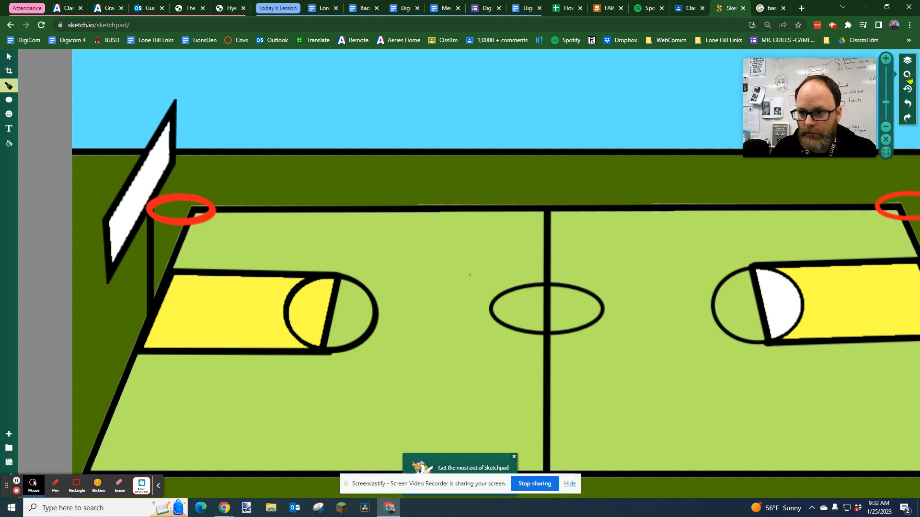
click(886, 127)
drag(797, 221, 722, 244)
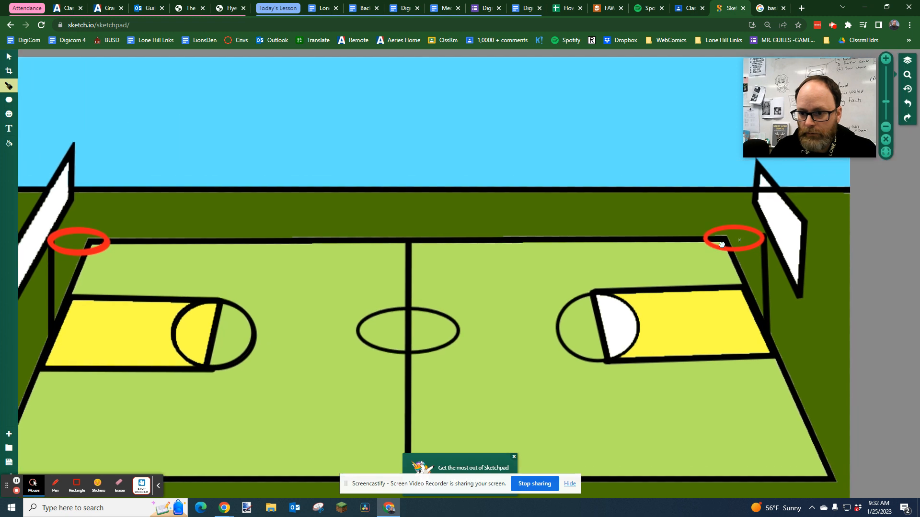
scroll(722, 244, up, 3)
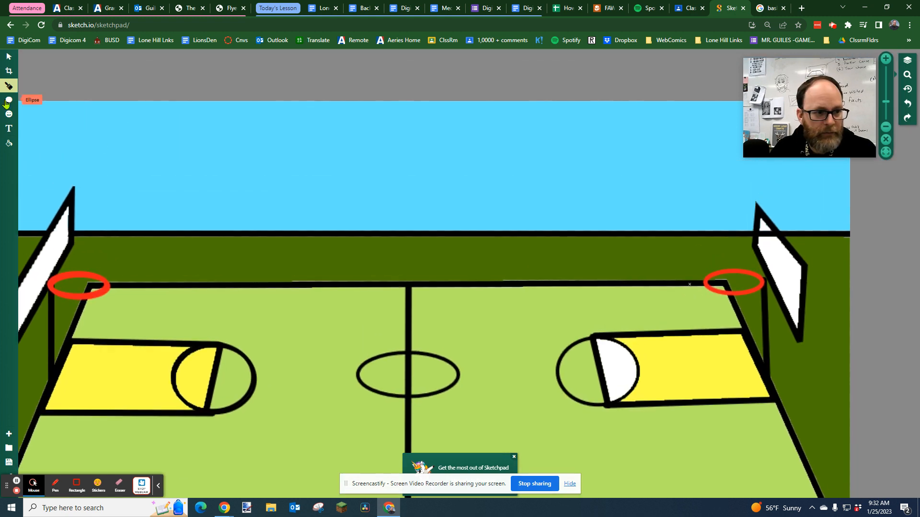
click(9, 85)
drag(767, 238, 772, 238)
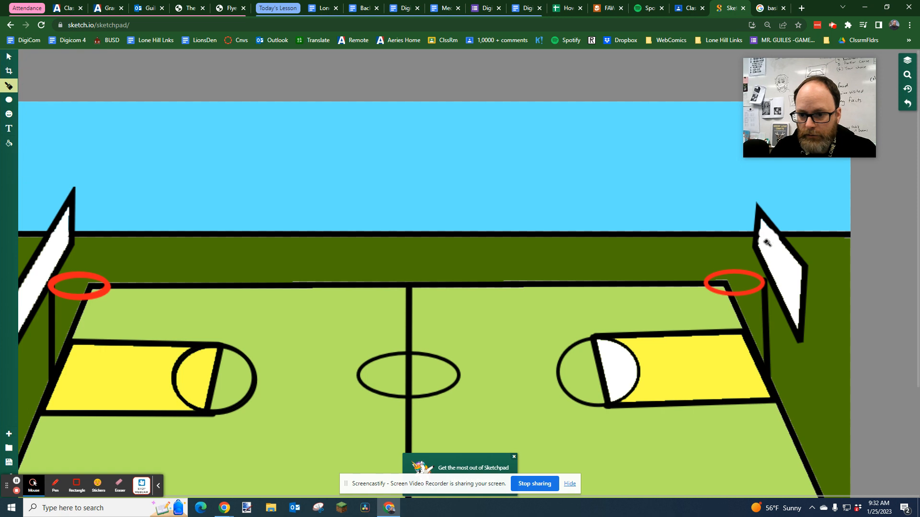
scroll(645, 261, up, 1)
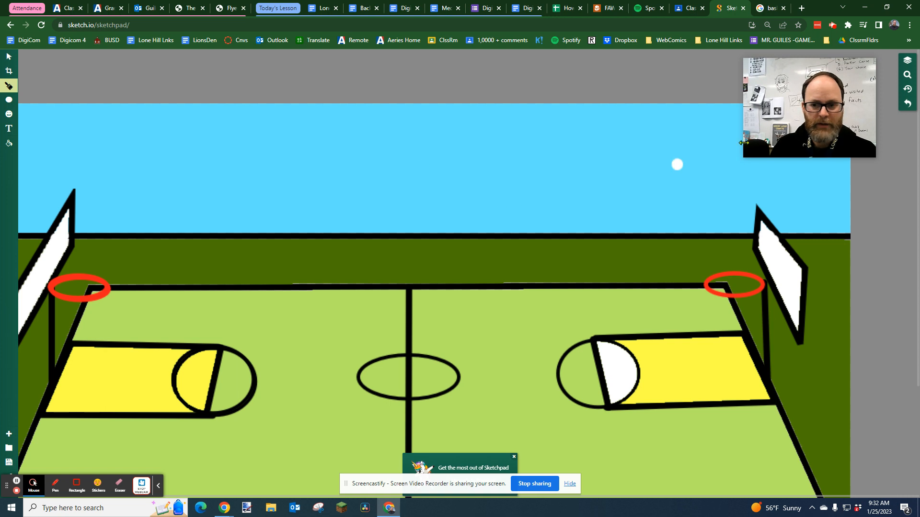
click(904, 89)
click(885, 153)
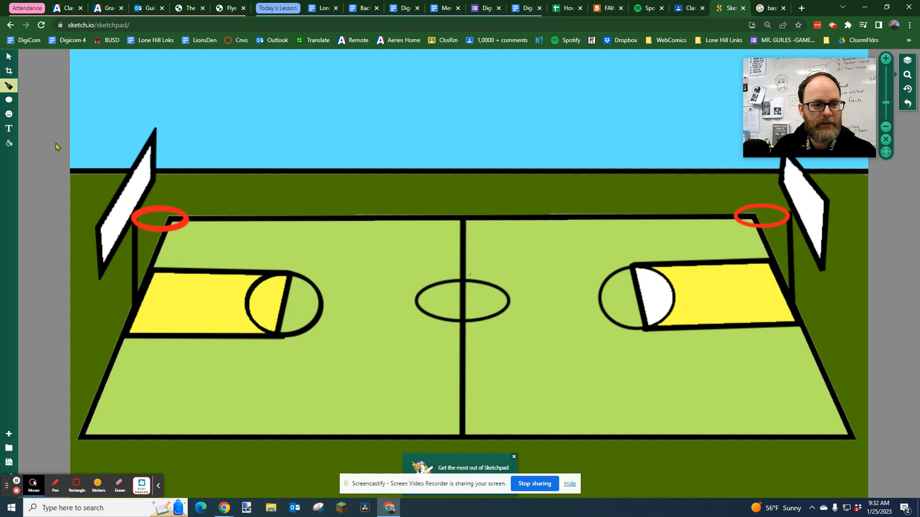
- Try to sample the yellow of the keys for Pixel Fill and apply it to the white part of the right free-throw circle
click(9, 140)
click(43, 126)
click(117, 120)
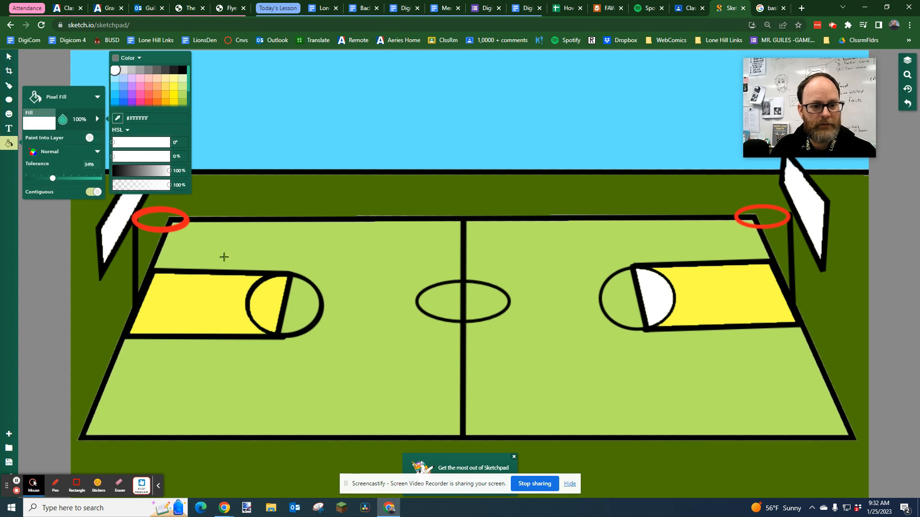
click(265, 290)
click(656, 299)
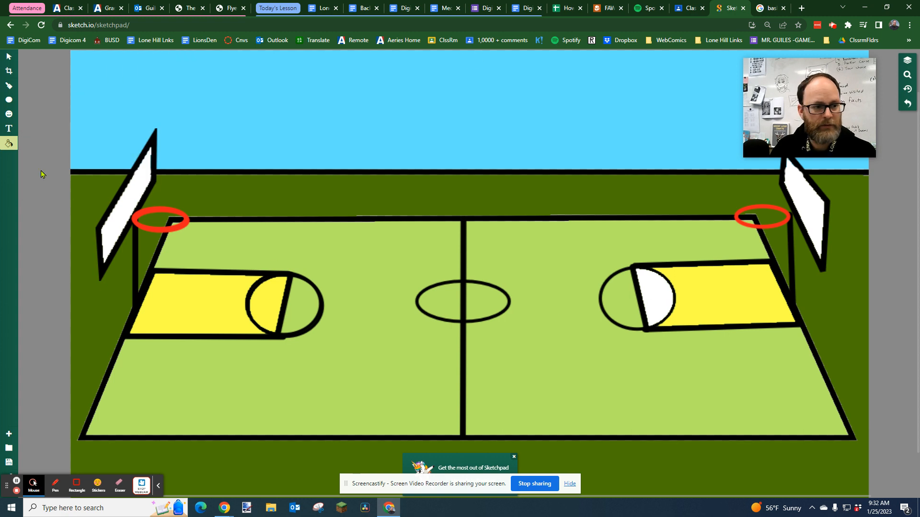
click(9, 143)
click(39, 123)
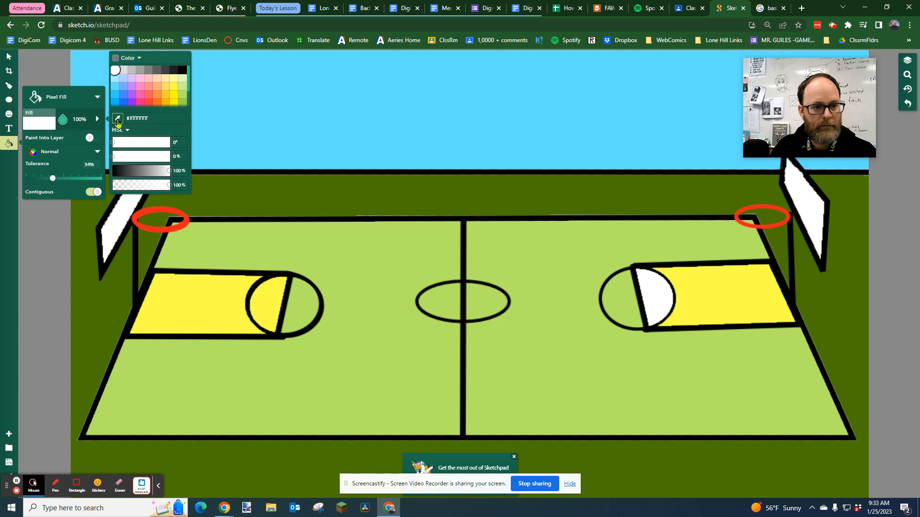
click(266, 292)
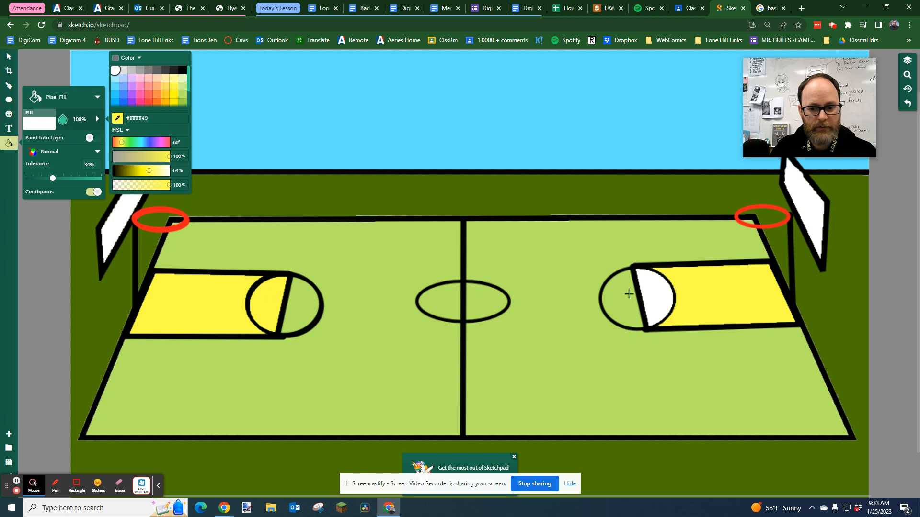
click(656, 295)
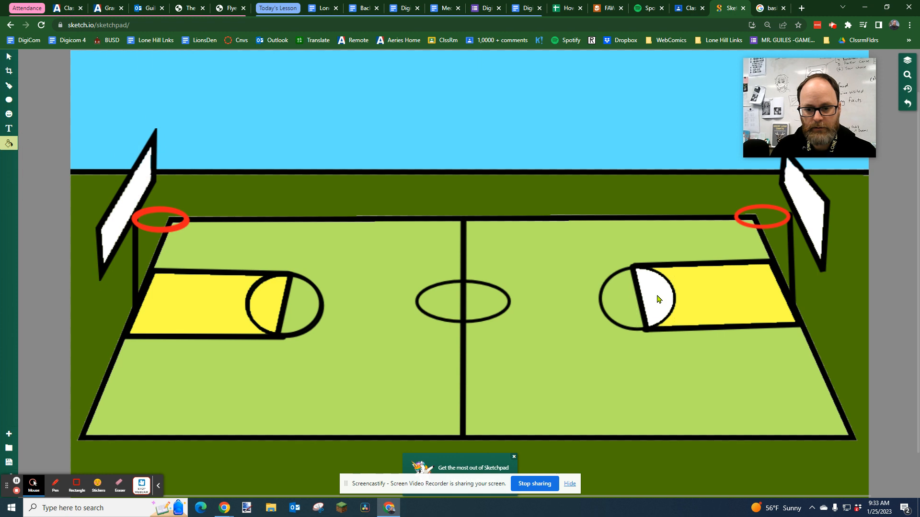
click(9, 143)
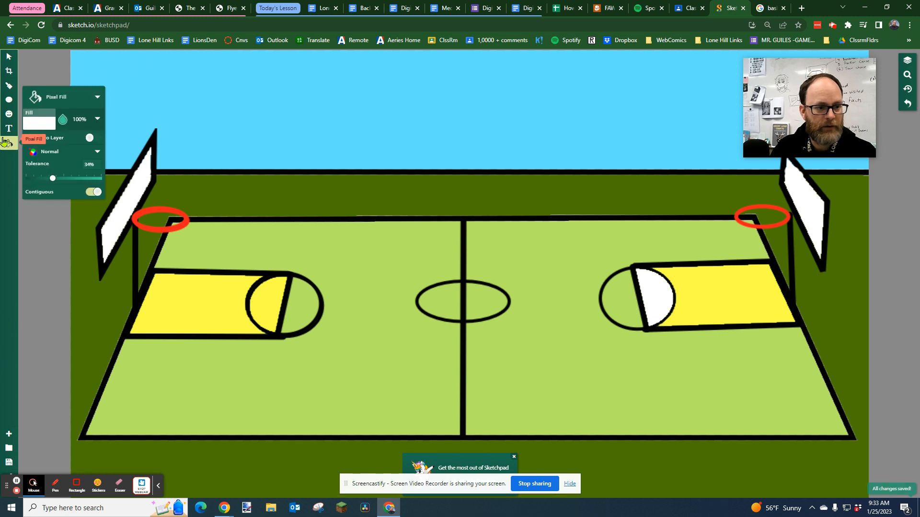
click(47, 127)
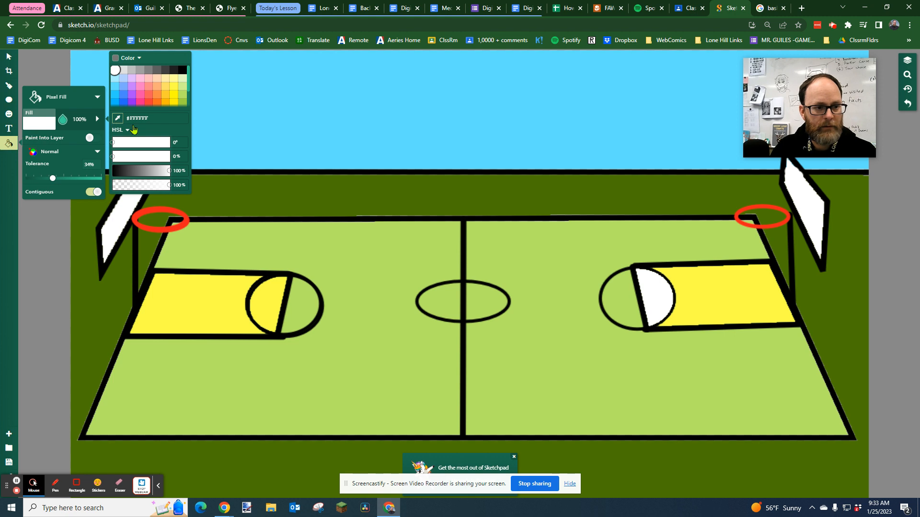
click(695, 299)
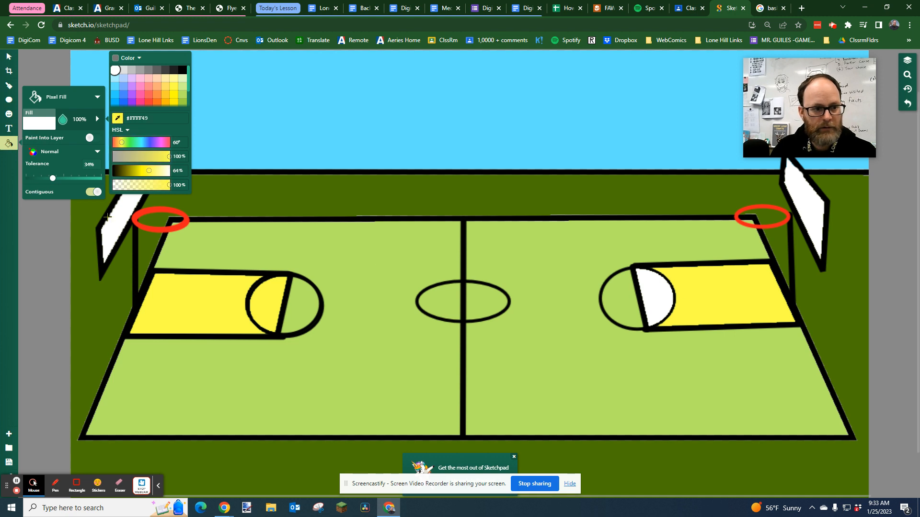
- Set the Pixel Fill colour to light yellow and fill both keys and the parts of the free-throw circles inside them
click(33, 128)
click(174, 78)
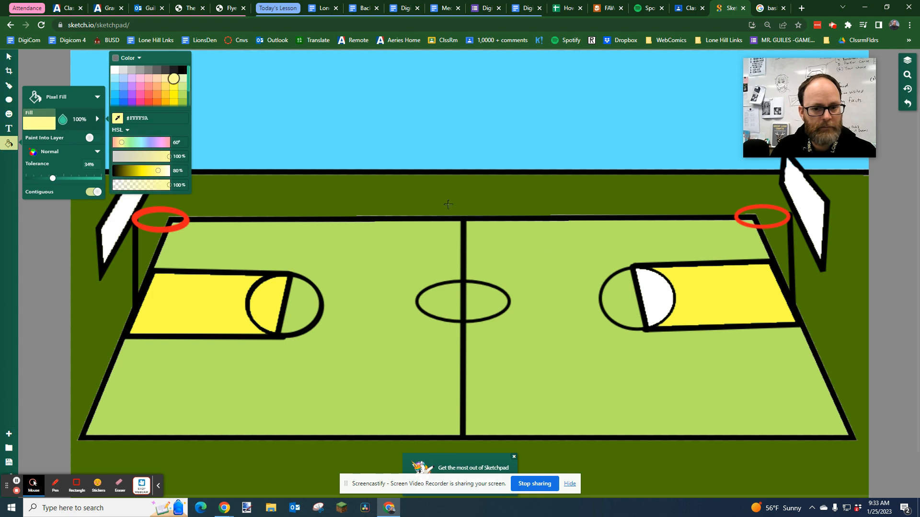
click(653, 297)
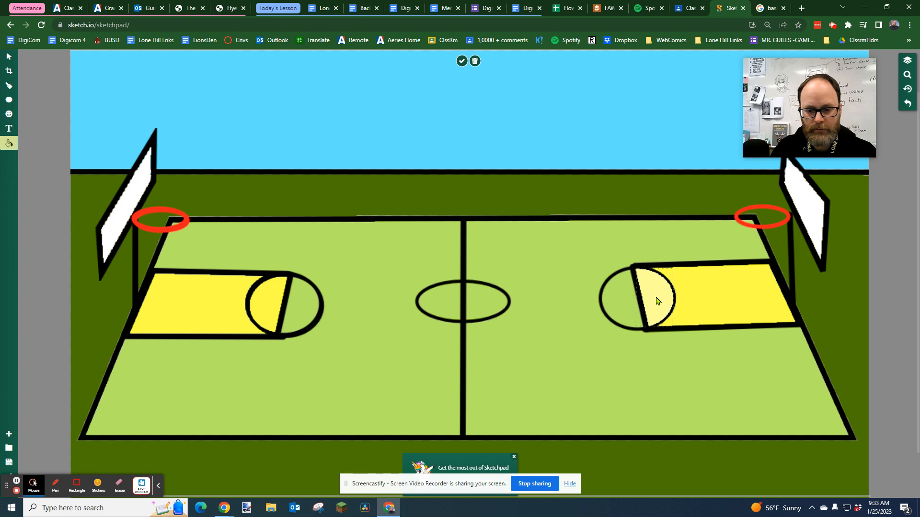
click(271, 301)
click(710, 302)
click(203, 302)
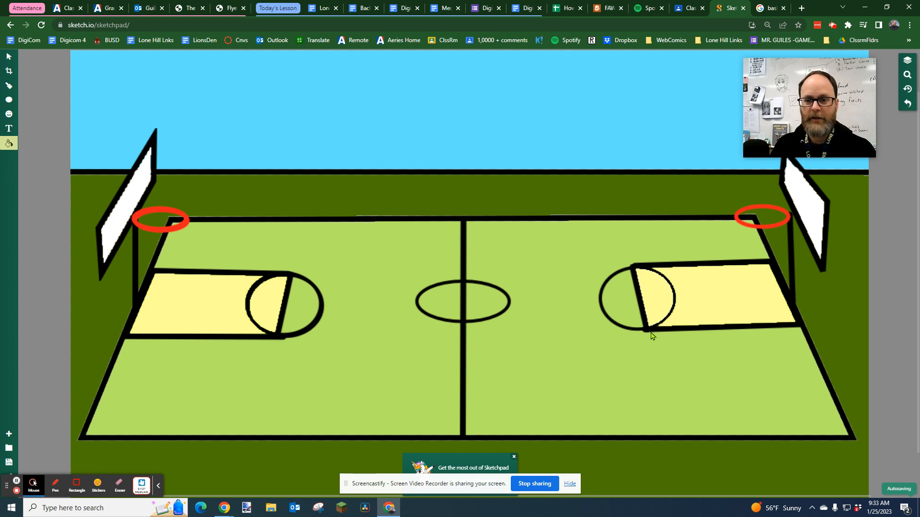